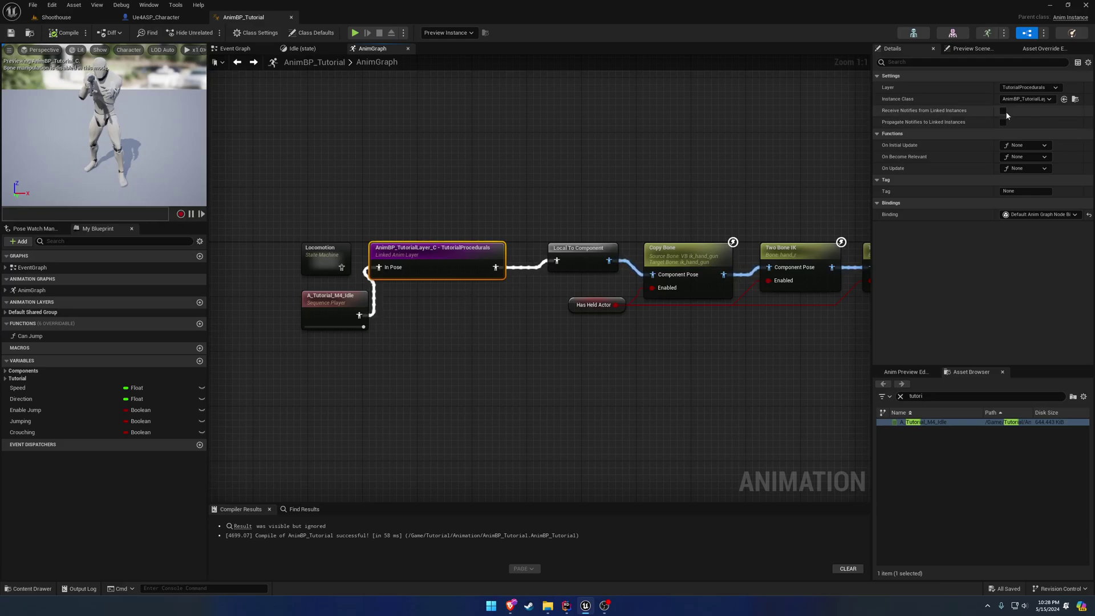
Set the TutorialProcedurals linked anim layer's instance class to AnimBP_TutorialLayerUnarmed and save the animation blueprint
left_click(1027, 99)
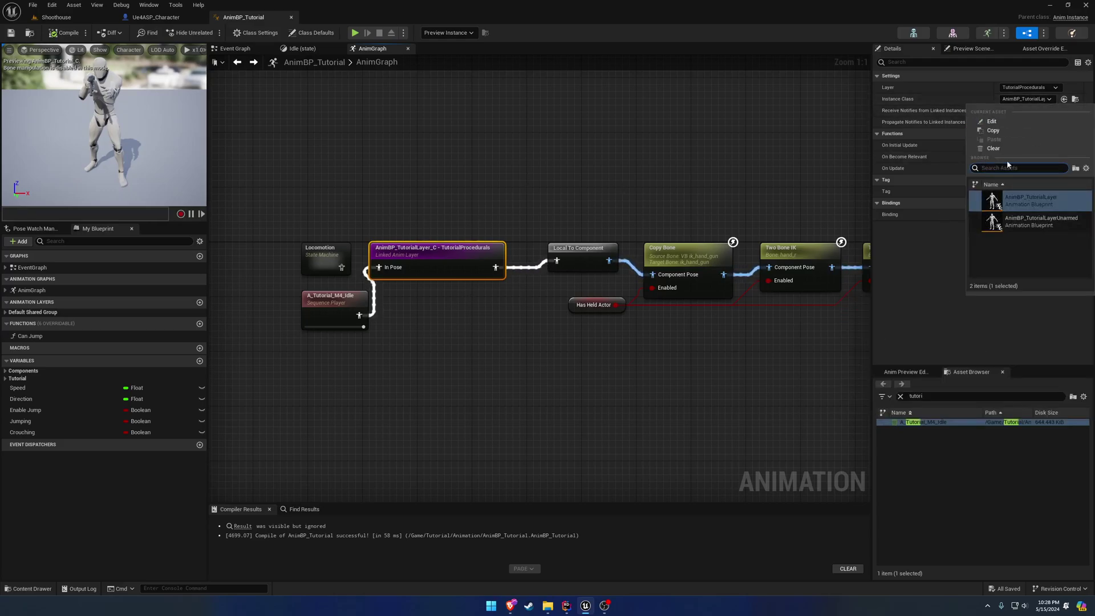
left_click(1016, 222)
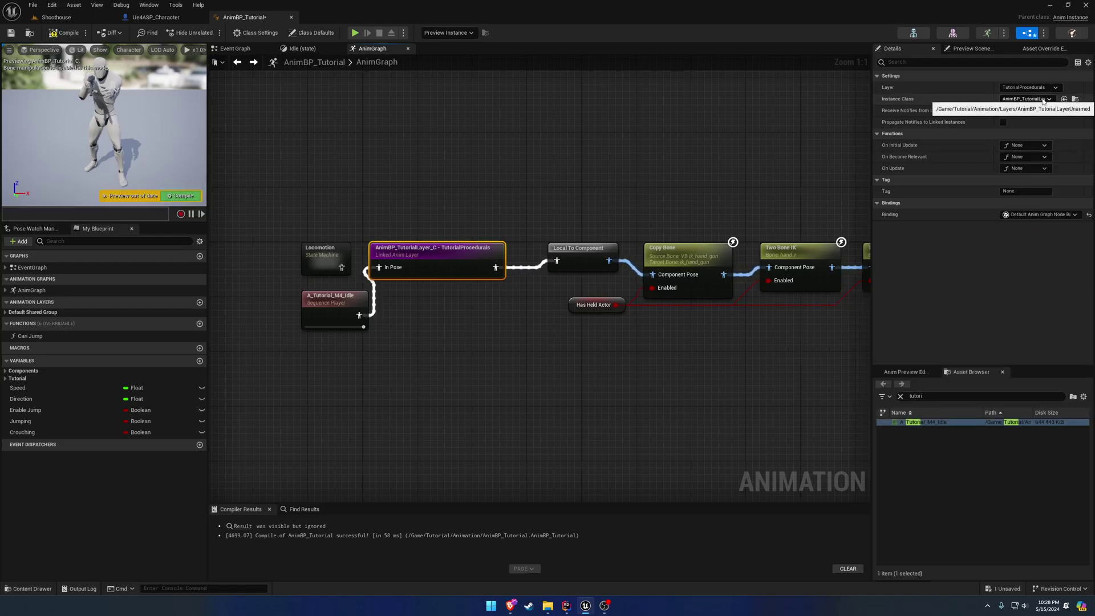
left_click(11, 33)
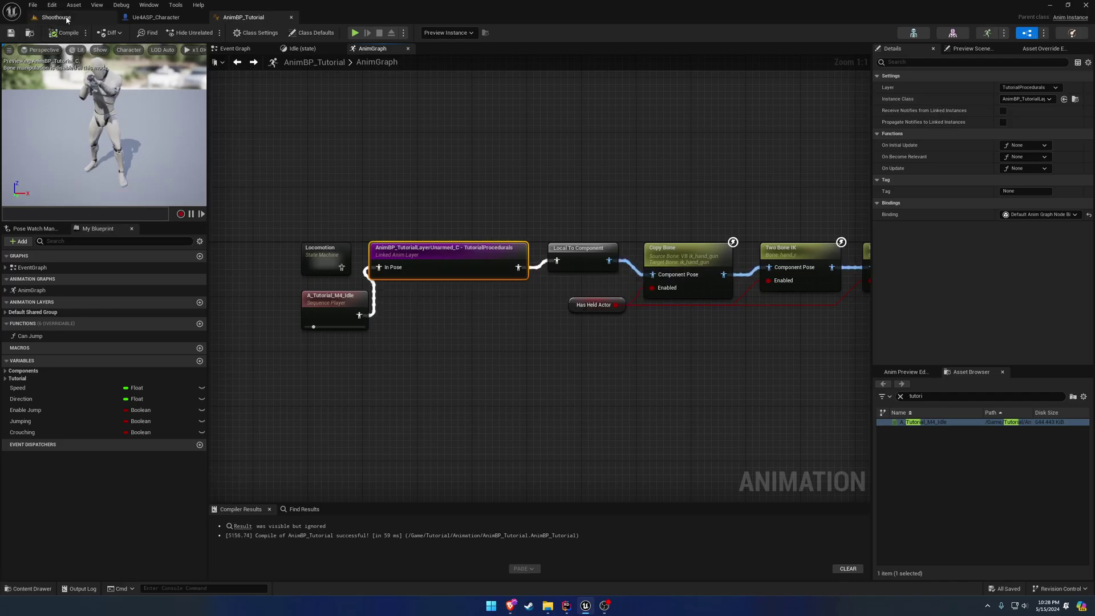
Play the Shoothouse level, eject from the character to inspect its rifle pose from outside, and stop the session
left_click(55, 18)
key("alt+p")
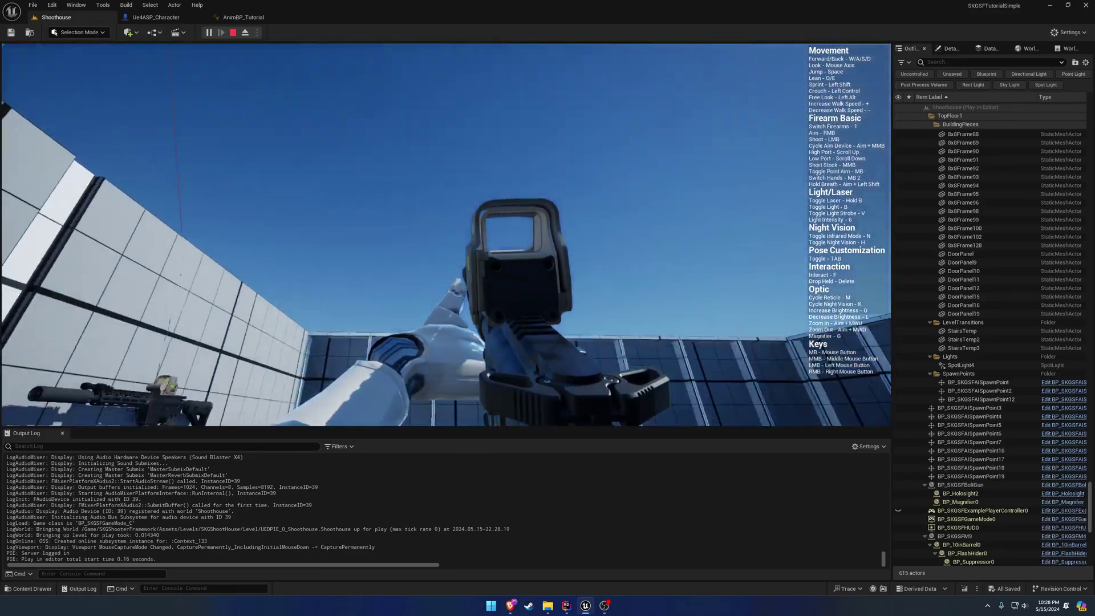
key("F8")
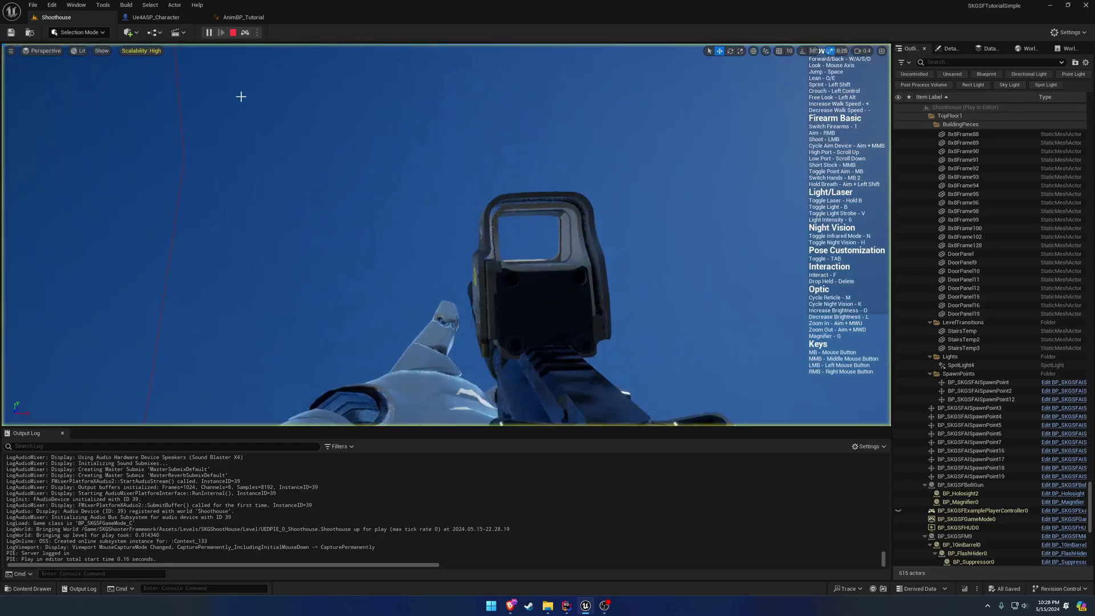
key("s")
right_click_drag(239, 96, 34, 119)
key("d")
right_click_drag(246, 124, 245, 124)
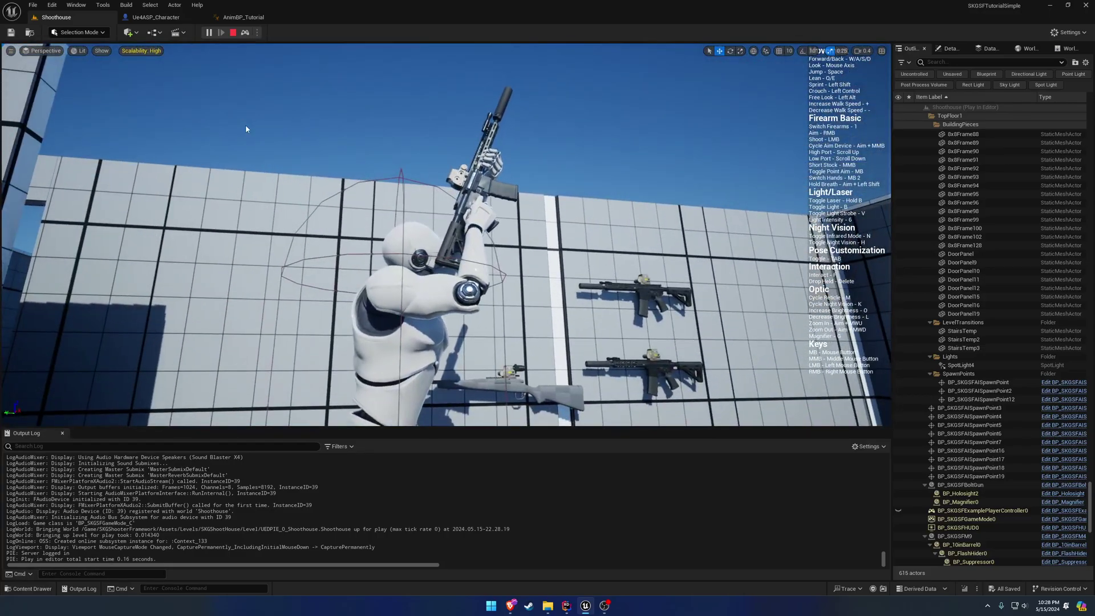
key("Escape")
Add the On Held Actor Set event of the SKGShooterPawn component to the Ue4ASP_Character event graph
left_click(170, 22)
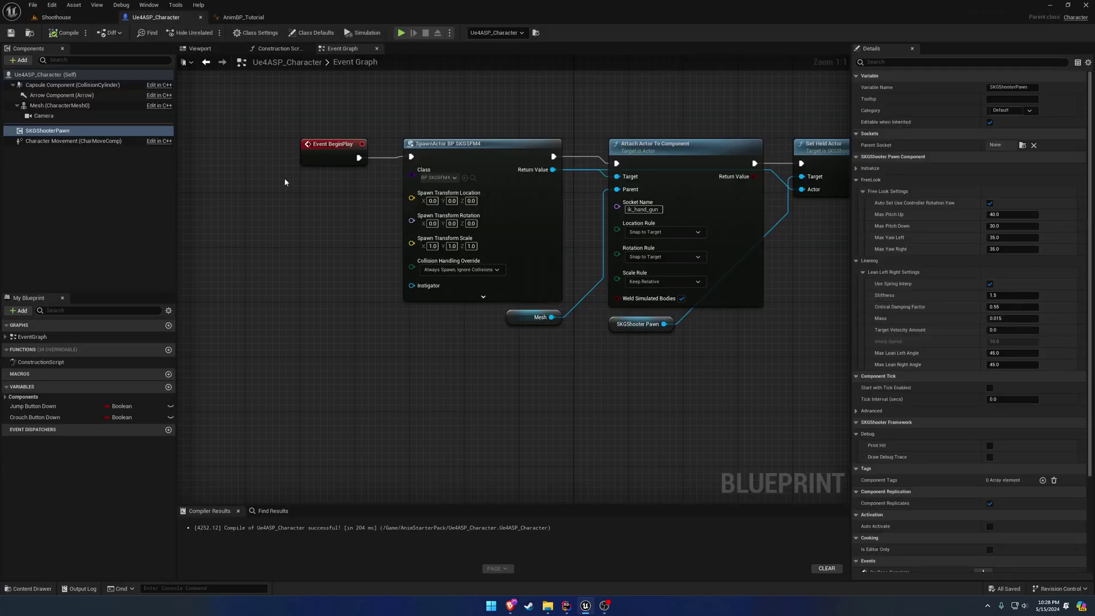
scroll(306, 220, "up", 1)
right_click_drag(306, 220, 371, 213)
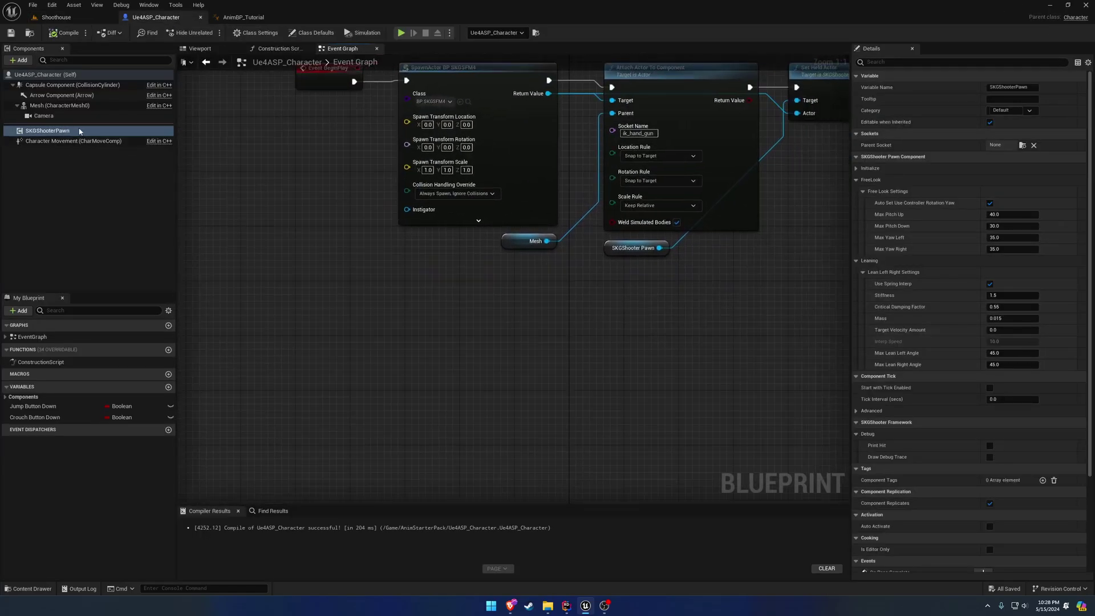
left_click(195, 49)
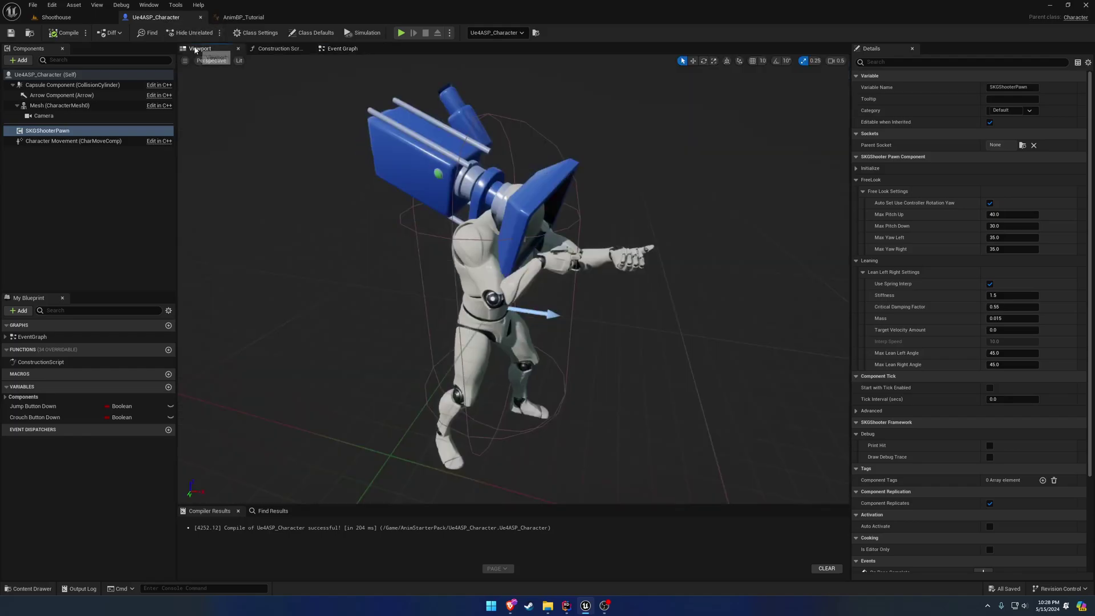
left_click(342, 49)
scroll(1004, 477, "down", 1)
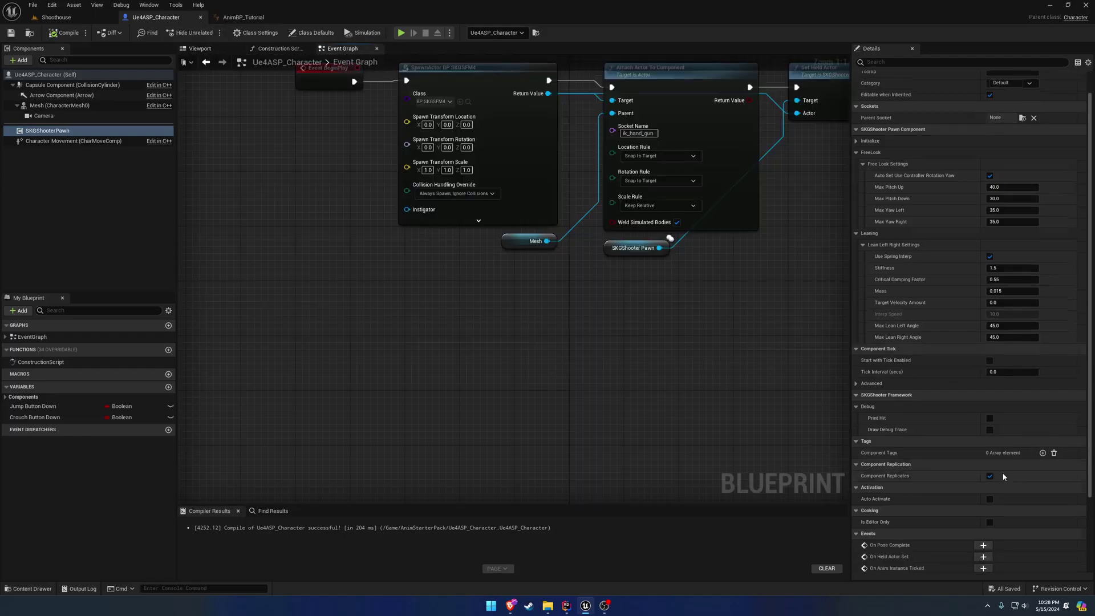
scroll(1004, 477, "down", 3)
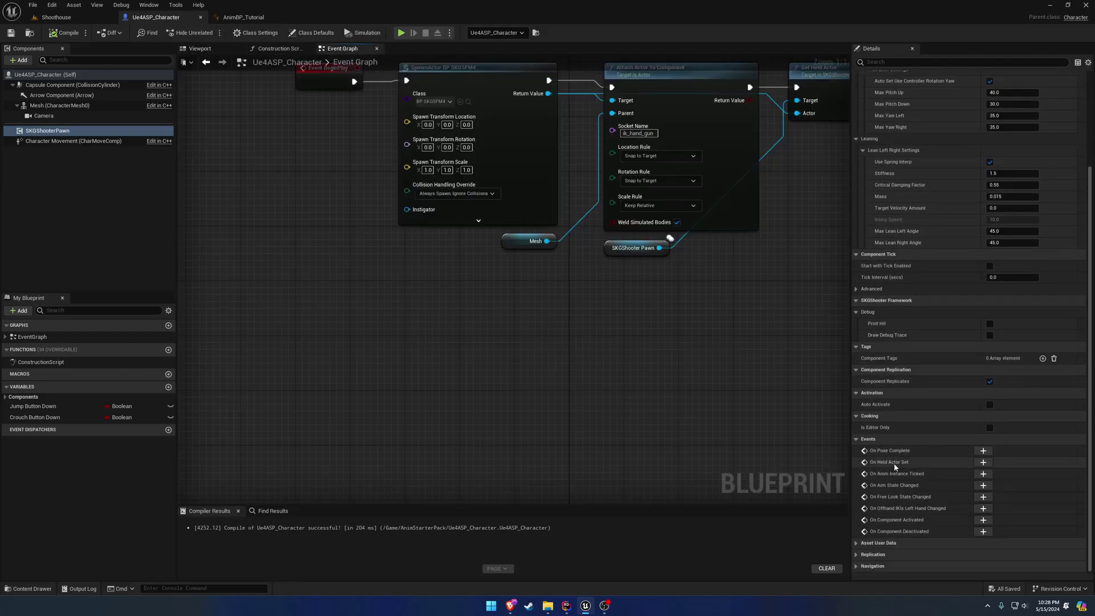
left_click(984, 463)
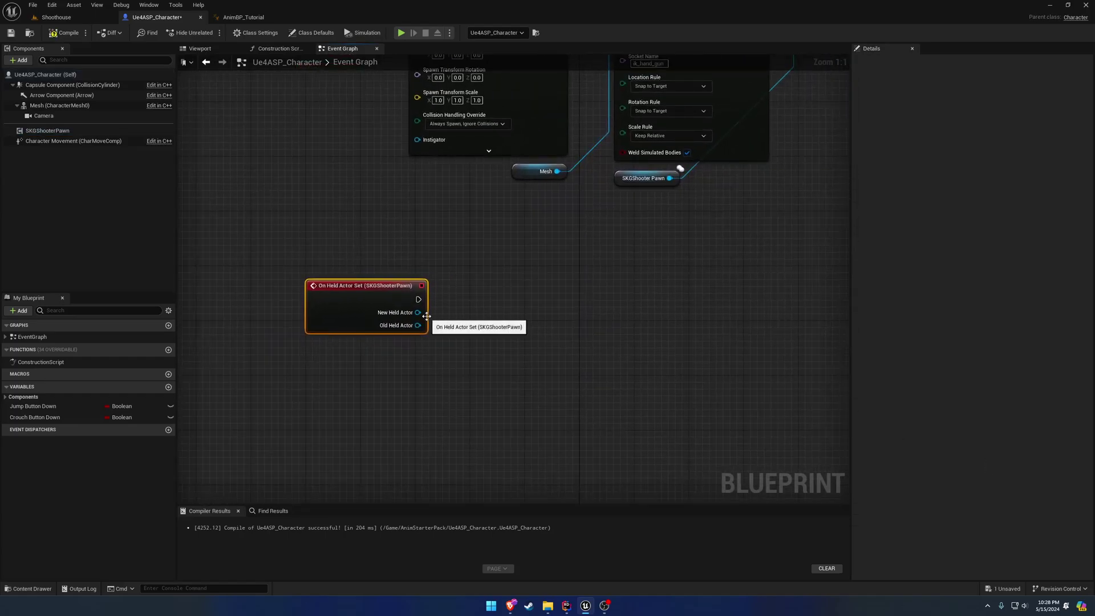
Add an Is Valid execution check on New Held Actor after the On Held Actor Set event
left_click_drag(418, 312, 445, 315)
type("valid")
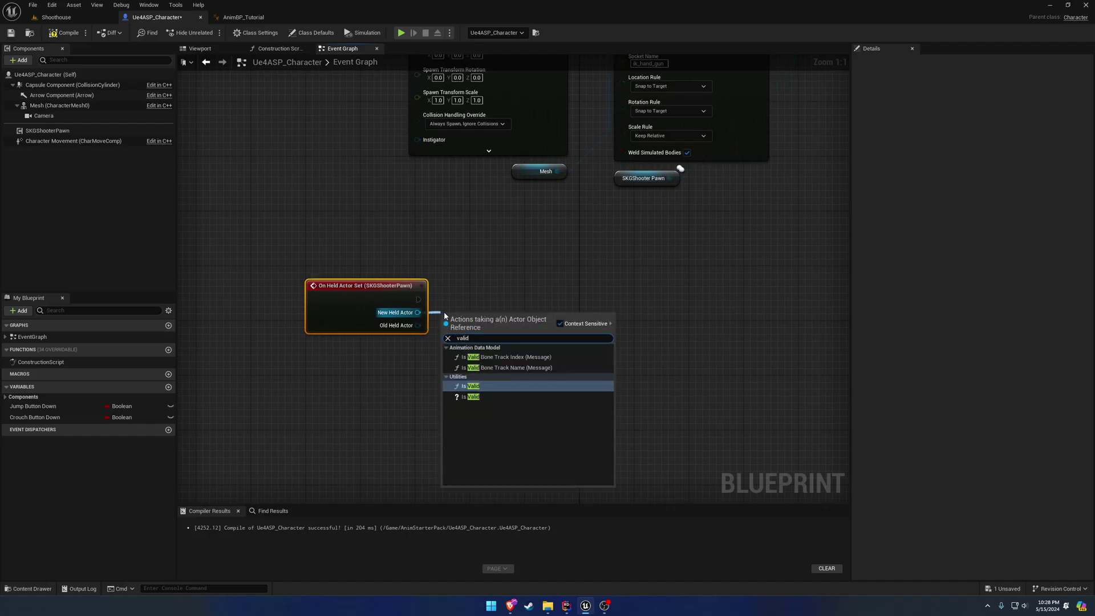
key("Down")
key("Return")
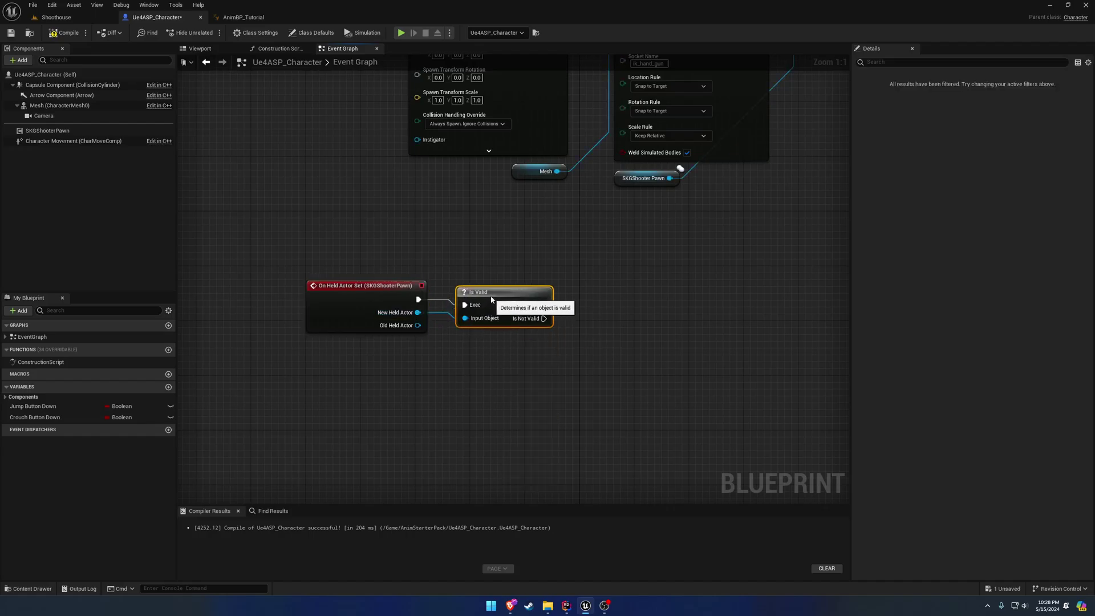
Place an SKGShooterPawn reference below Is Valid and add a Link Anim Layer Class node targeting it
right_click_drag(530, 337, 434, 318)
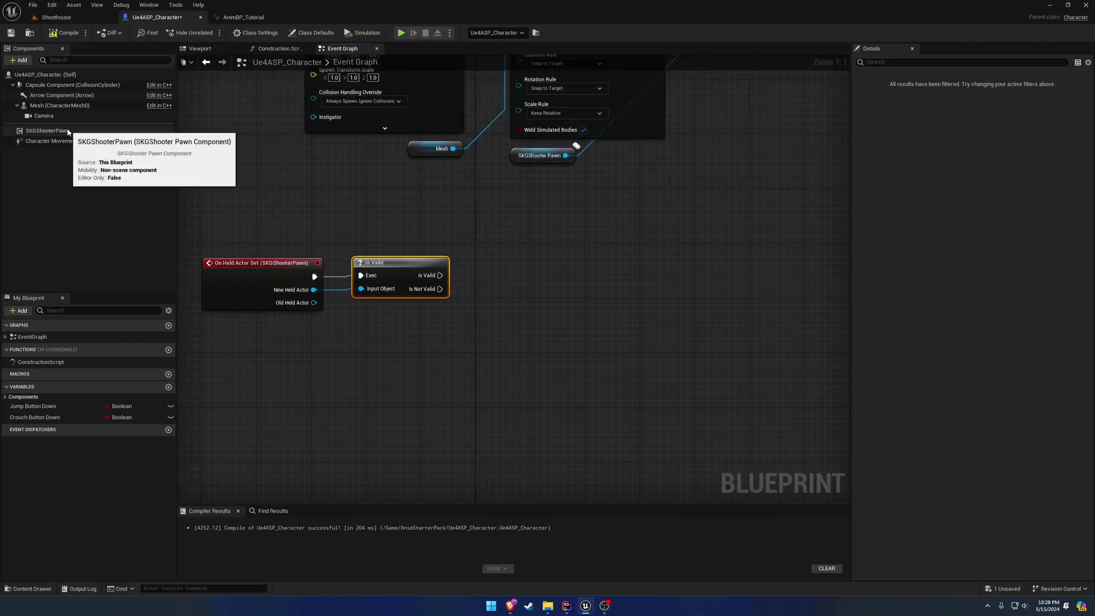
left_click_drag(47, 130, 443, 335)
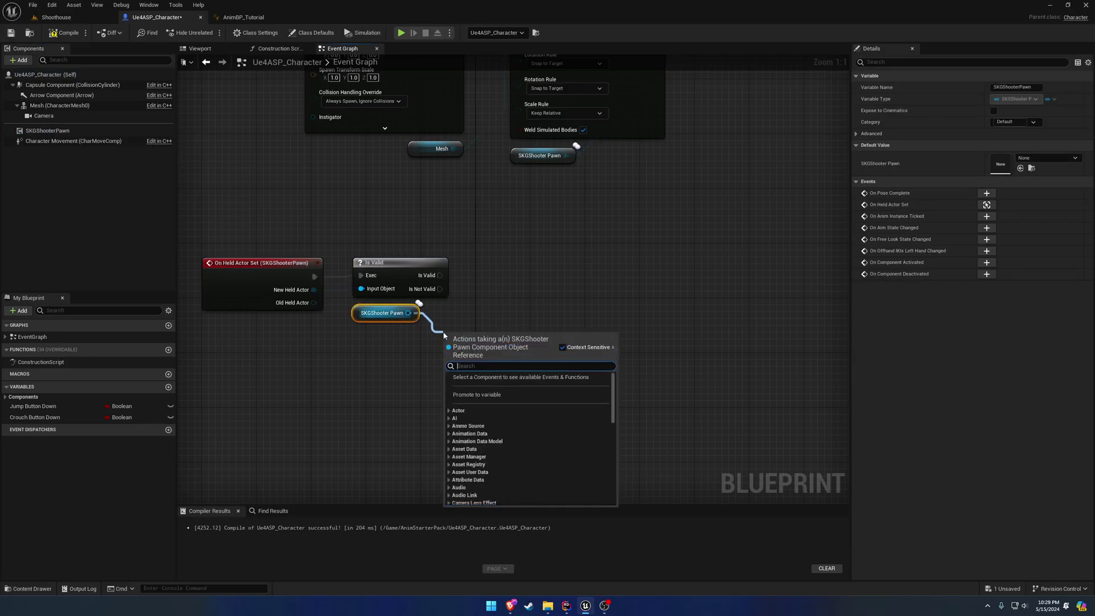
type("link")
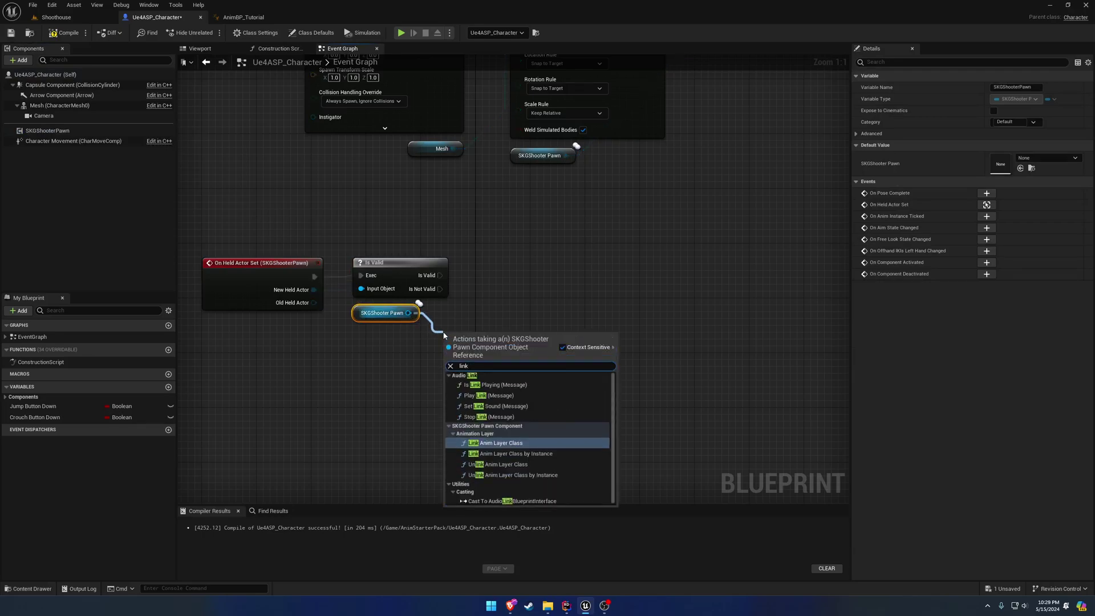
key("Return")
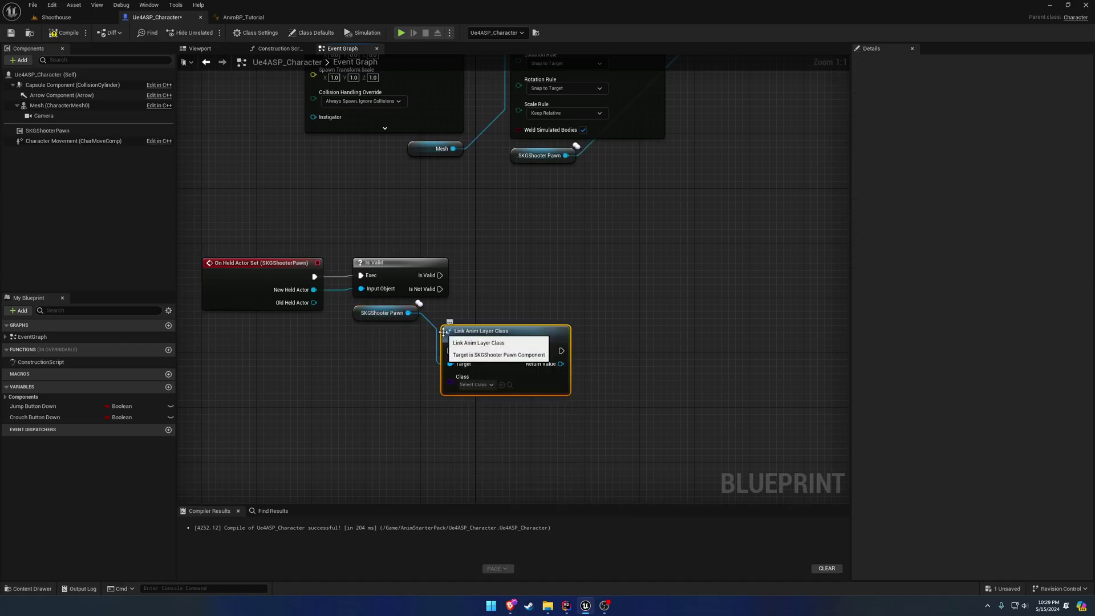
left_click_drag(445, 331, 555, 316)
Add an Unlink Anim Layer Class node from the SKGShooter Pawn reference and place it ahead of the link node
left_click_drag(407, 313, 476, 379)
type("unlink")
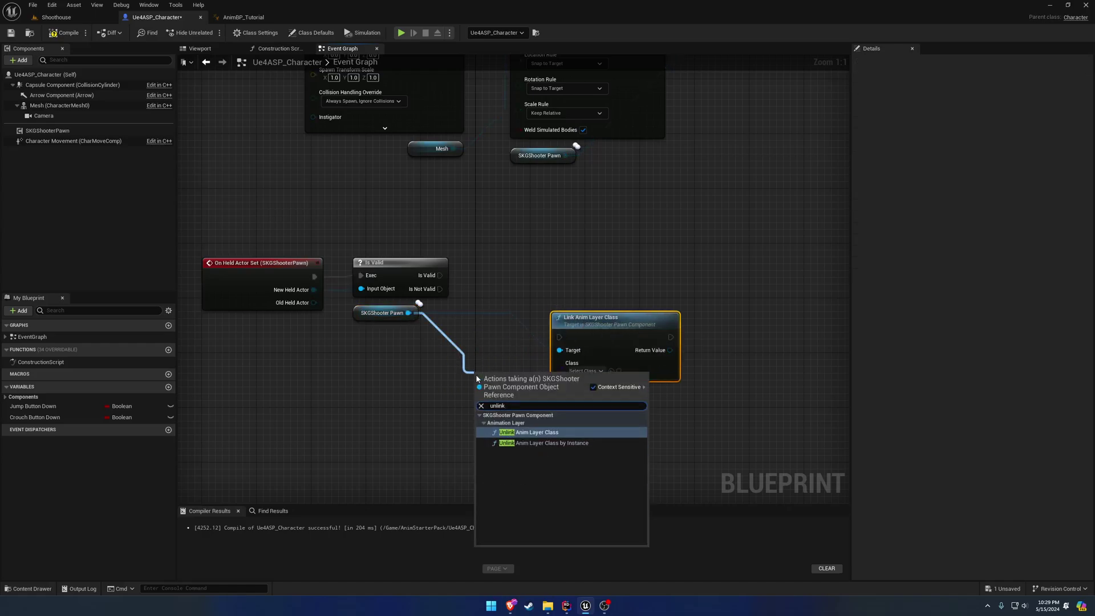
key("Return")
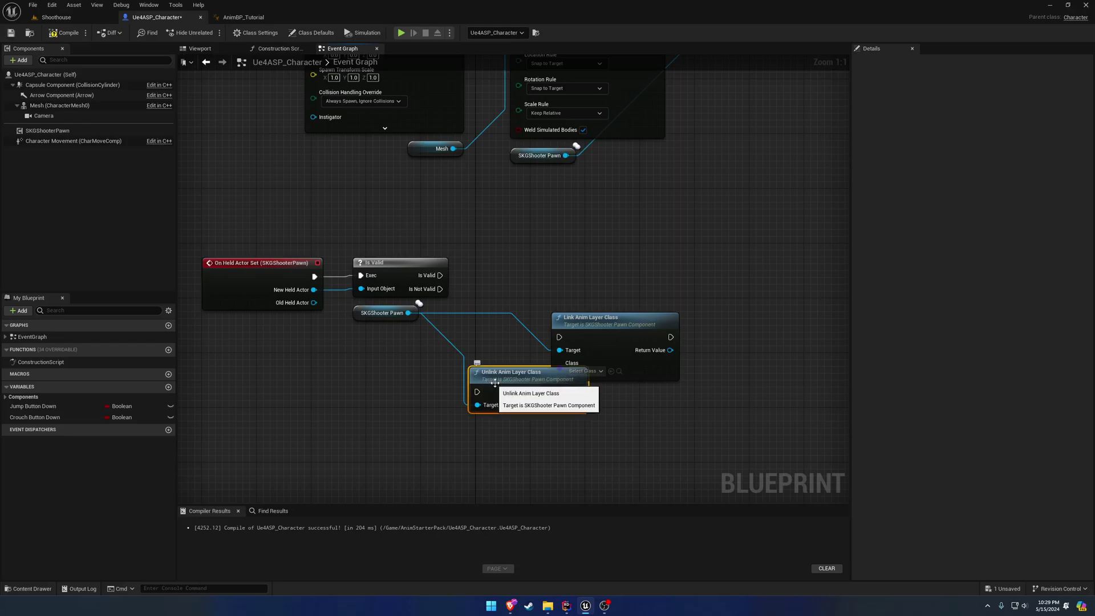
left_click_drag(502, 377, 467, 328)
left_click_drag(614, 332, 717, 332)
left_click_drag(479, 326, 507, 306)
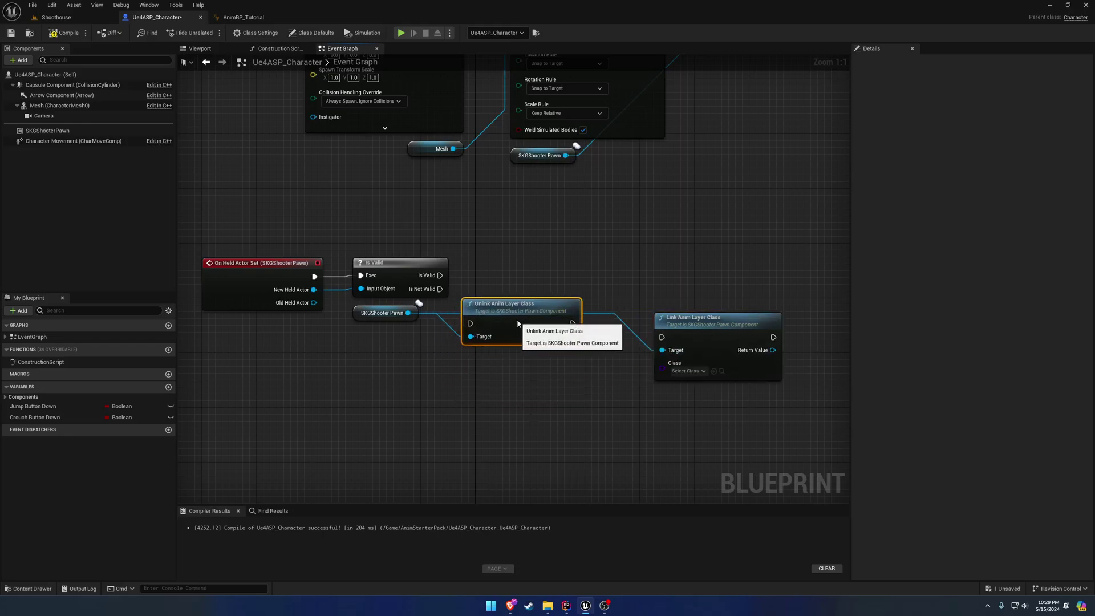
Wire the Is Valid branch through Unlink Anim Layer Class into Link Anim Layer Class and move both nodes up beside it
left_click_drag(573, 324, 664, 339)
left_click_drag(470, 324, 439, 275)
left_click_drag(696, 334, 643, 319)
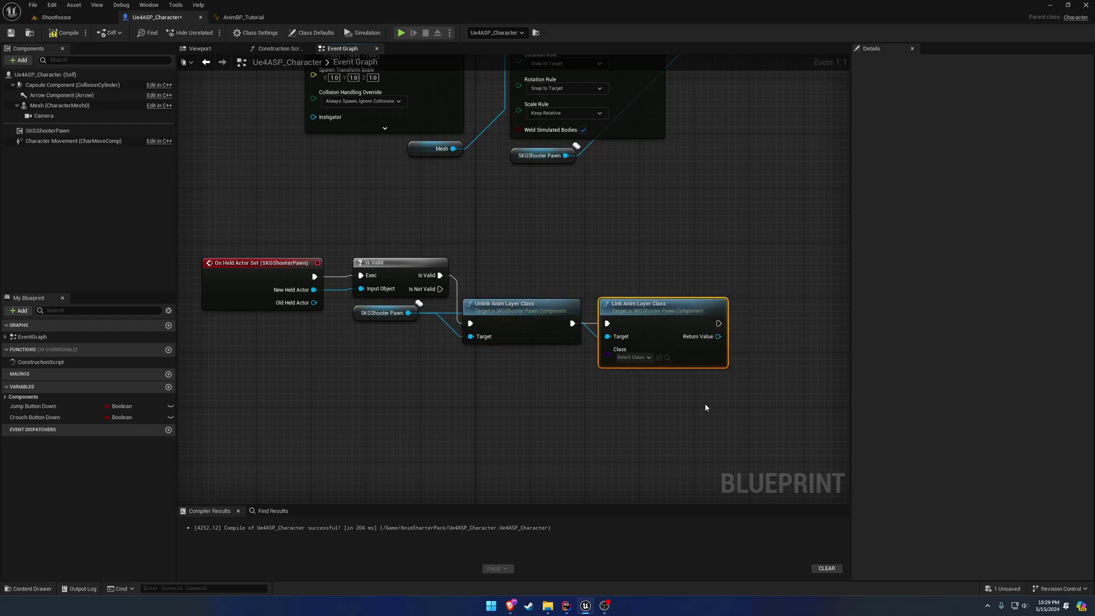
left_click_drag(706, 408, 523, 317)
left_click_drag(522, 319, 535, 254)
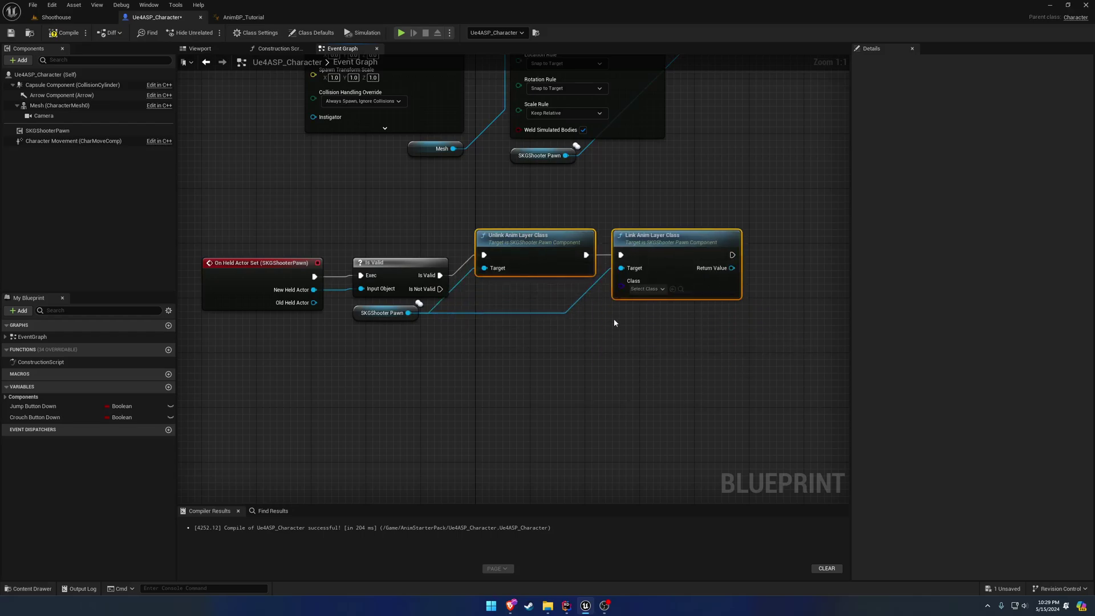
Duplicate the unlink and link nodes below the originals and connect the Is Not Valid branch to the copied unlink node
key("ctrl+d")
left_click_drag(643, 324, 662, 319)
left_click_drag(482, 329, 439, 289)
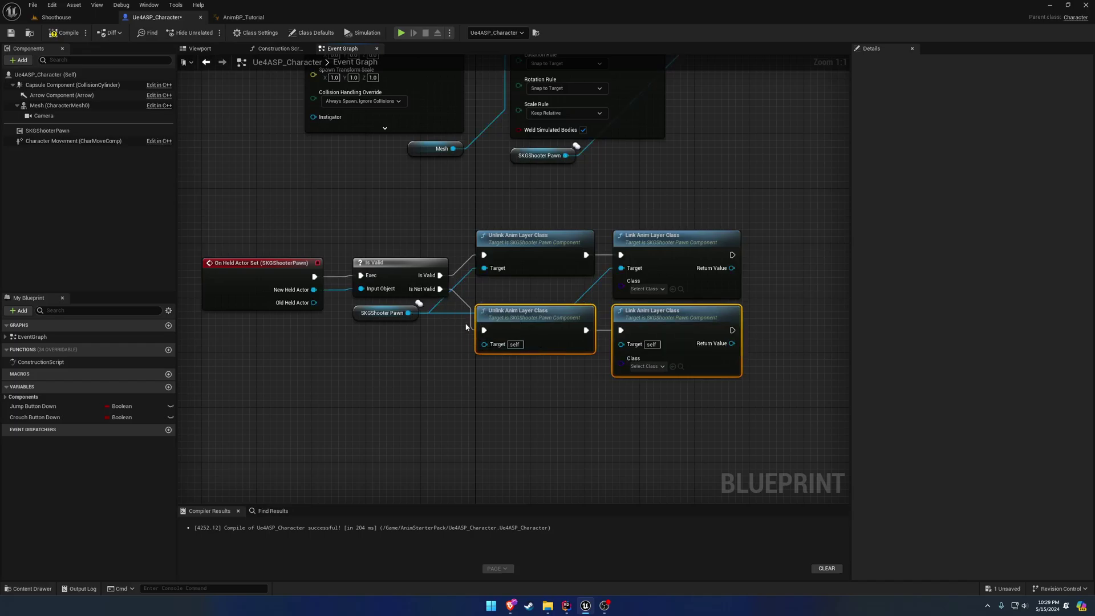
left_click(637, 387)
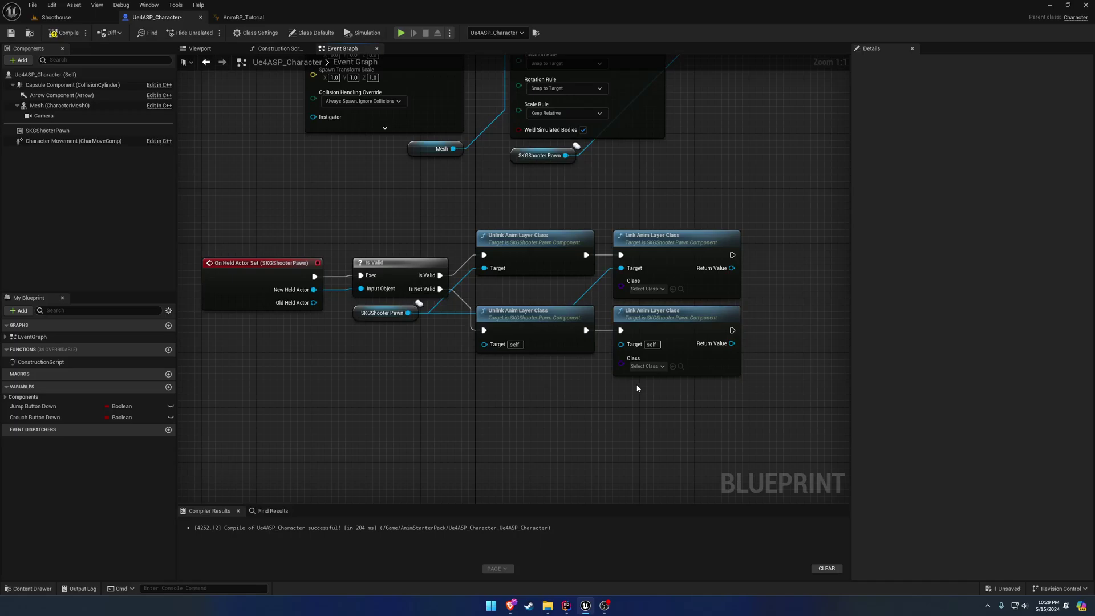
Set the link class to AnimBP_TutorialLayer on the Is Valid branch and AnimBP_TutorialLayerUnarmed on the Is Not Valid branch
right_click_drag(646, 392, 624, 411)
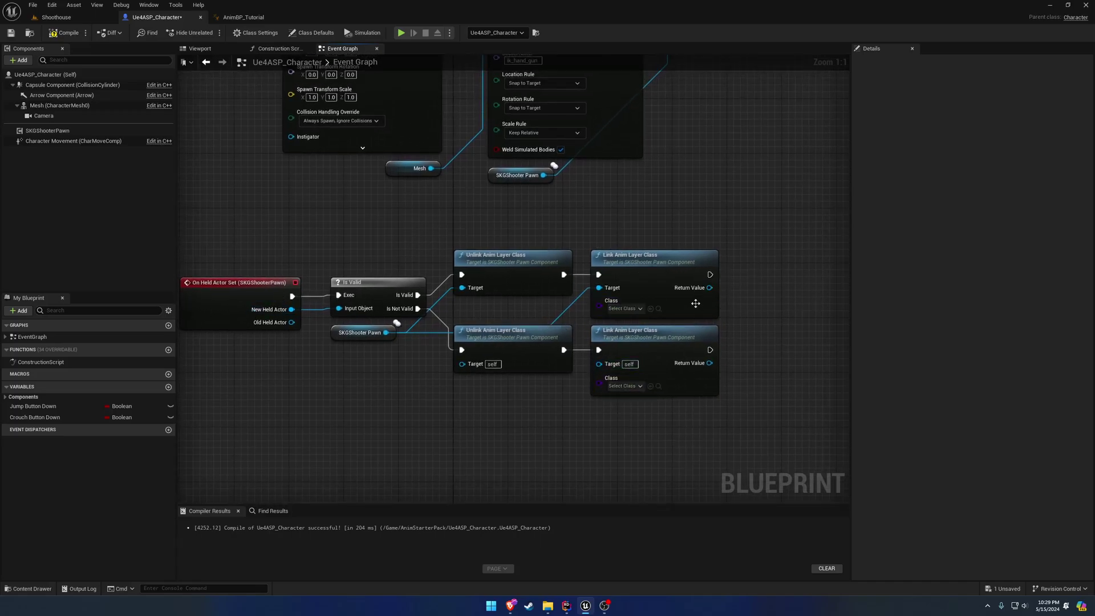
left_click(623, 309)
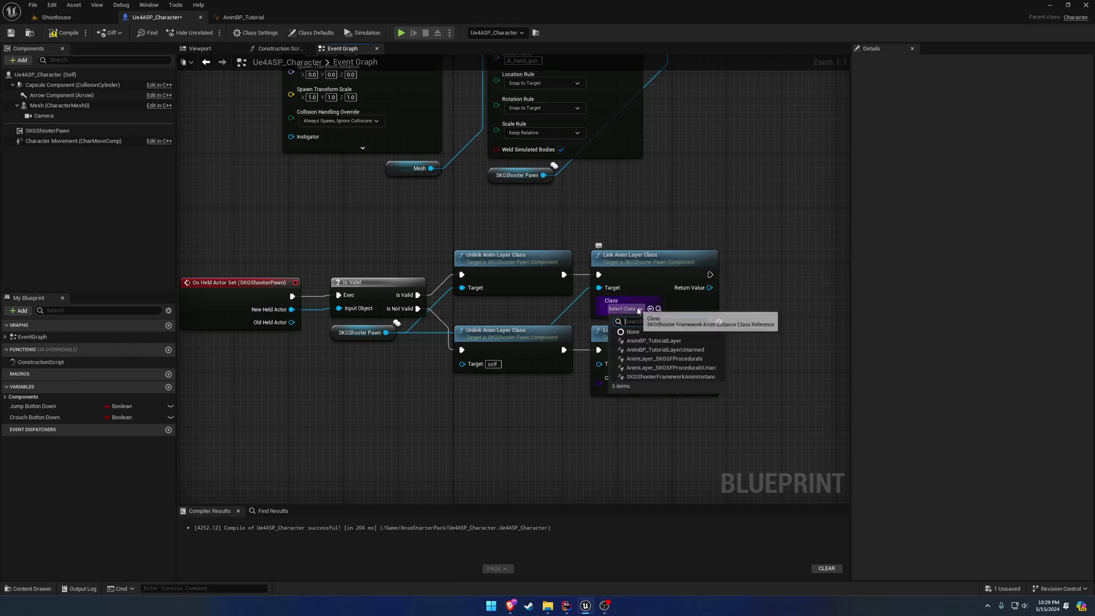
left_click(653, 341)
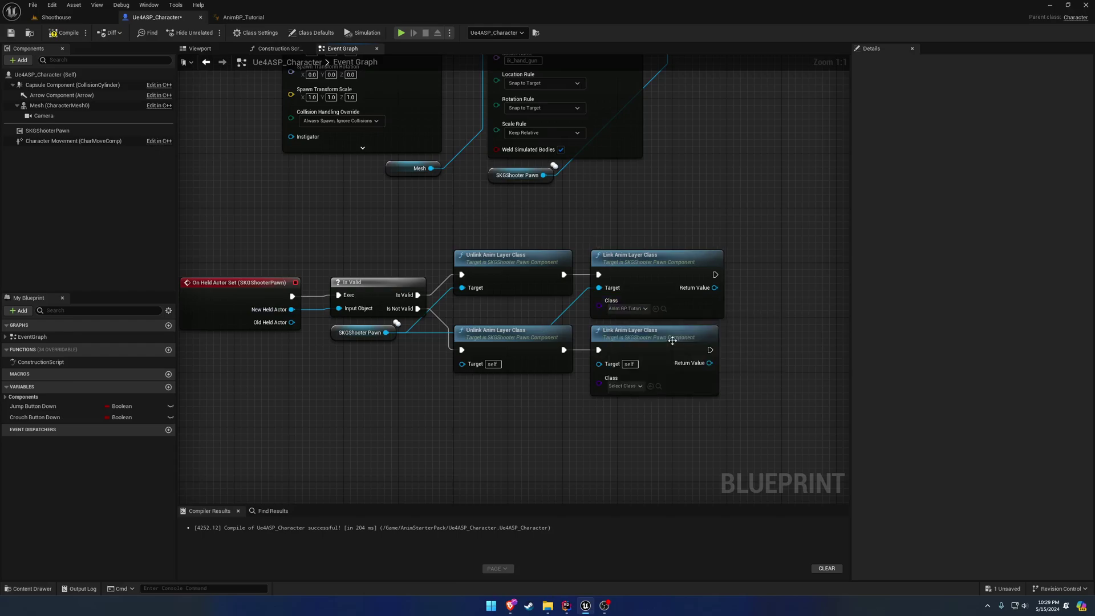
left_click(633, 386)
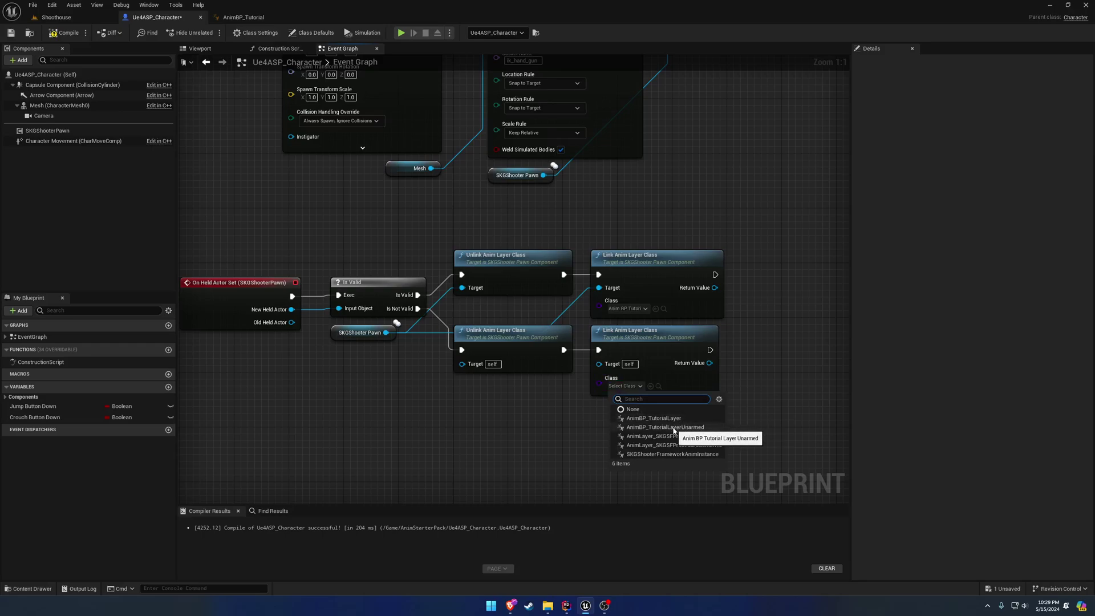
left_click(688, 428)
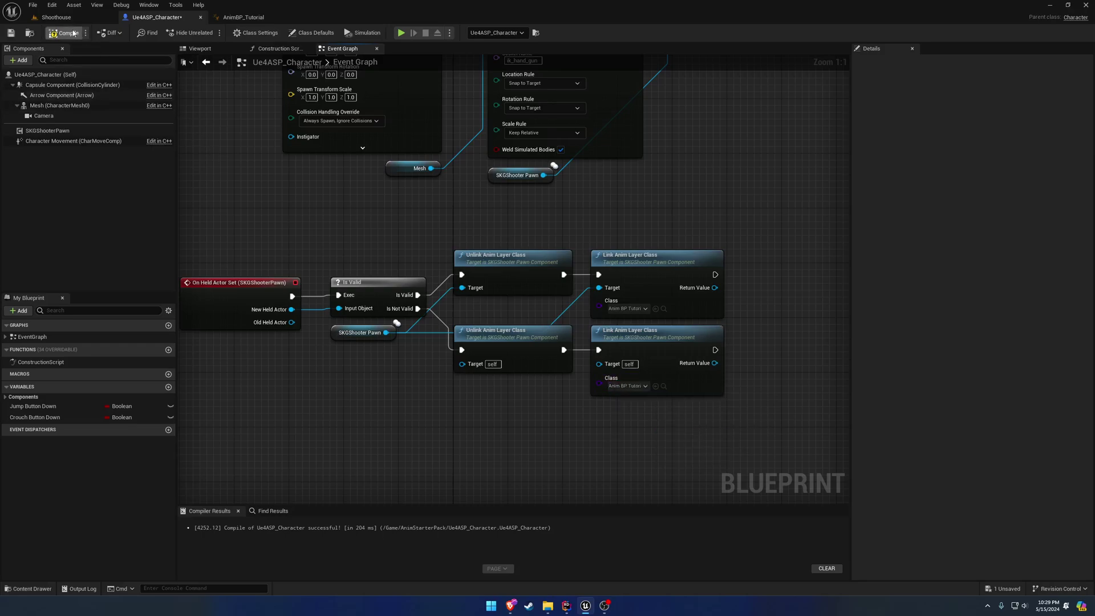
Connect the SKGShooter Pawn reference to the targets of the duplicated unlink and link nodes and compile the character blueprint
left_click(74, 33)
left_click_drag(463, 364, 612, 364)
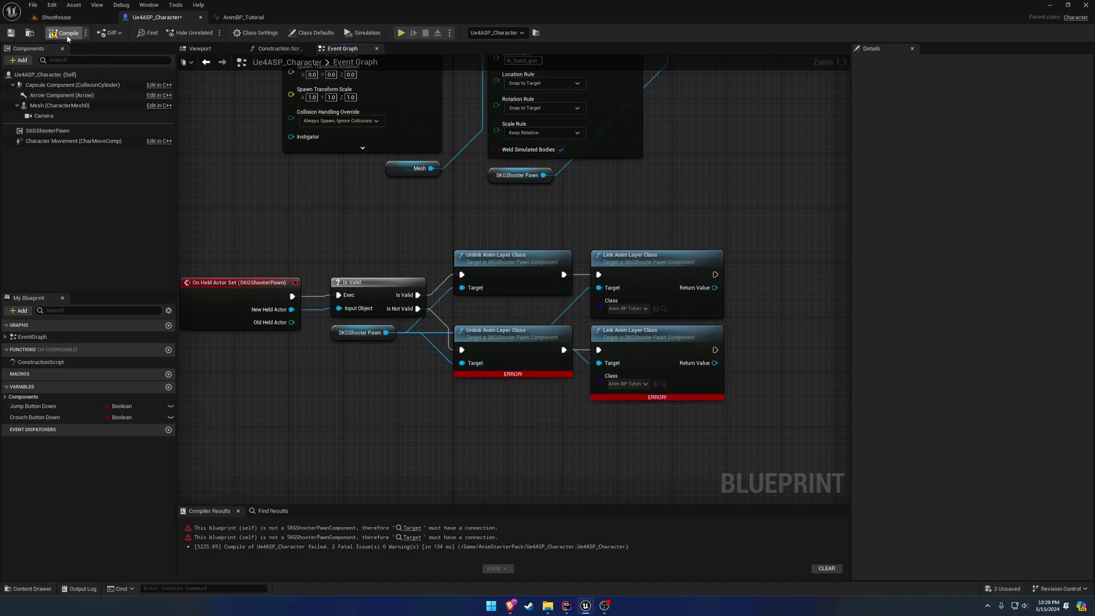
left_click(68, 34)
Play the Shoothouse level to test the character's armed animation layer while moving, and stop the session
left_click(83, 21)
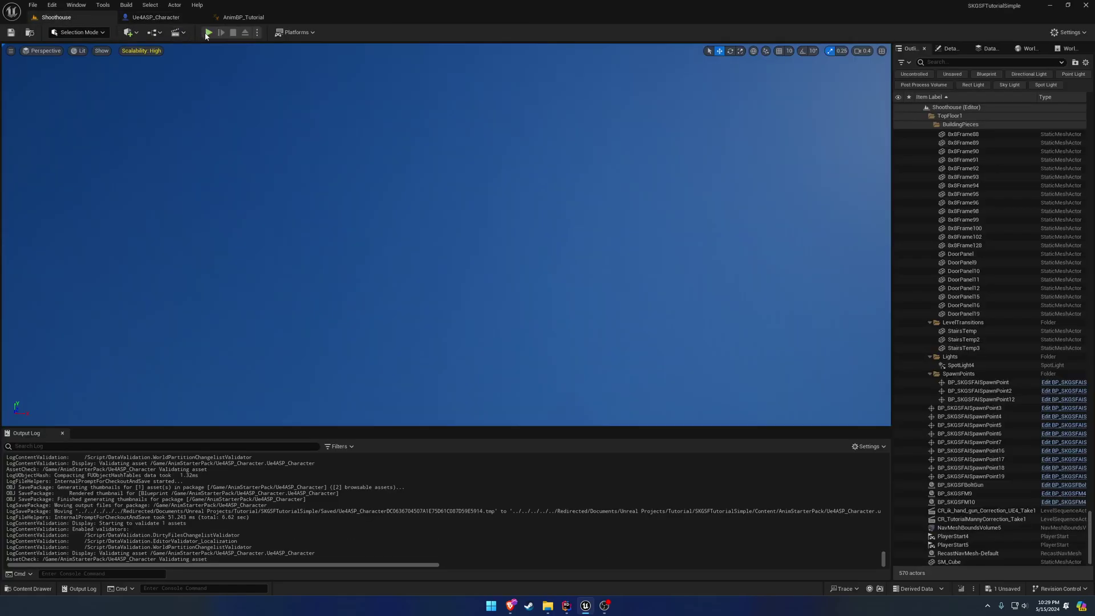
left_click(208, 33)
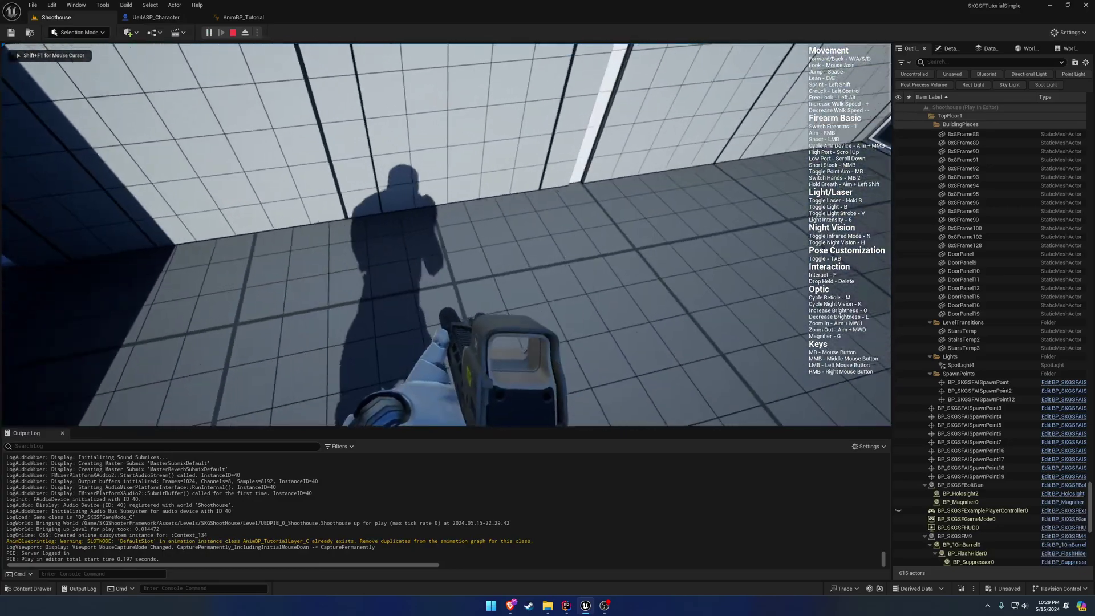
key("w")
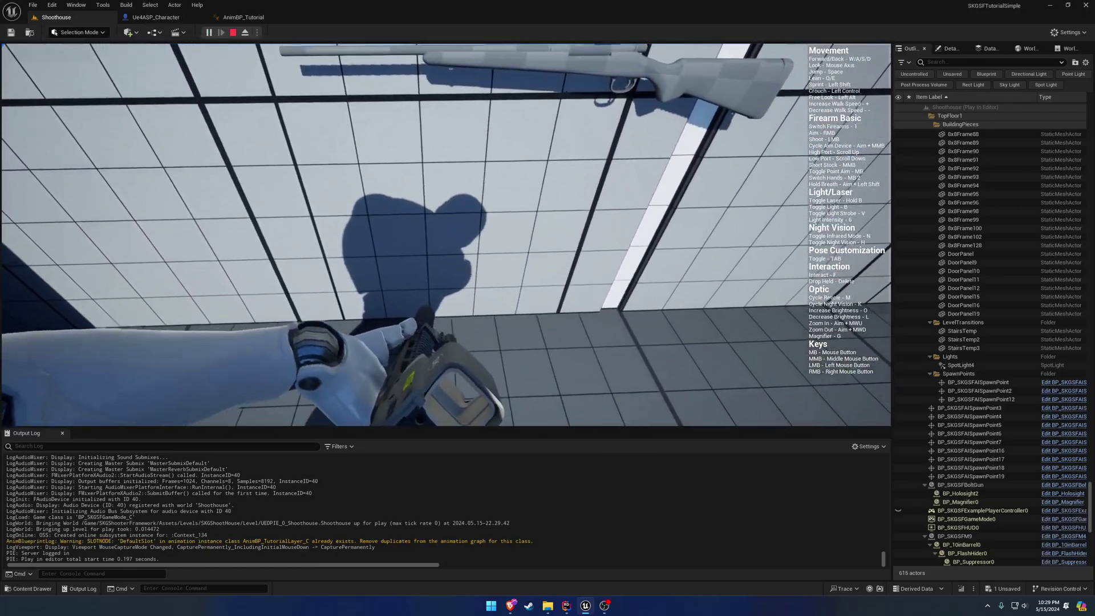
key("Escape")
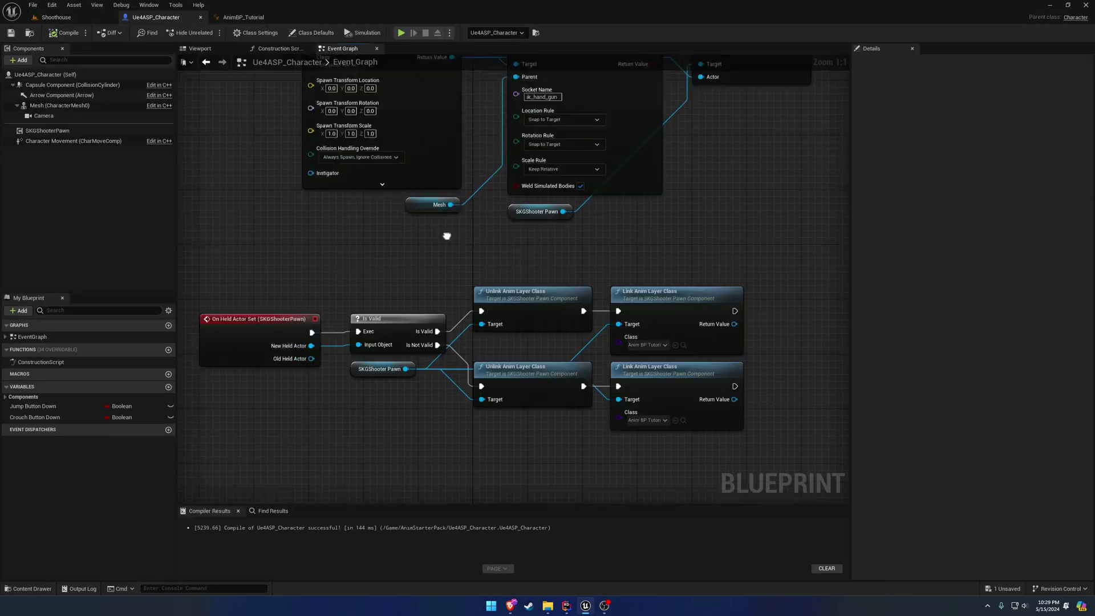
Insert a Delay node with a duration of 5 seconds between Event BeginPlay and the SpawnActor BP SKGSFM4 node
right_click_drag(446, 235, 525, 303)
left_click_drag(471, 280, 421, 186)
type("de")
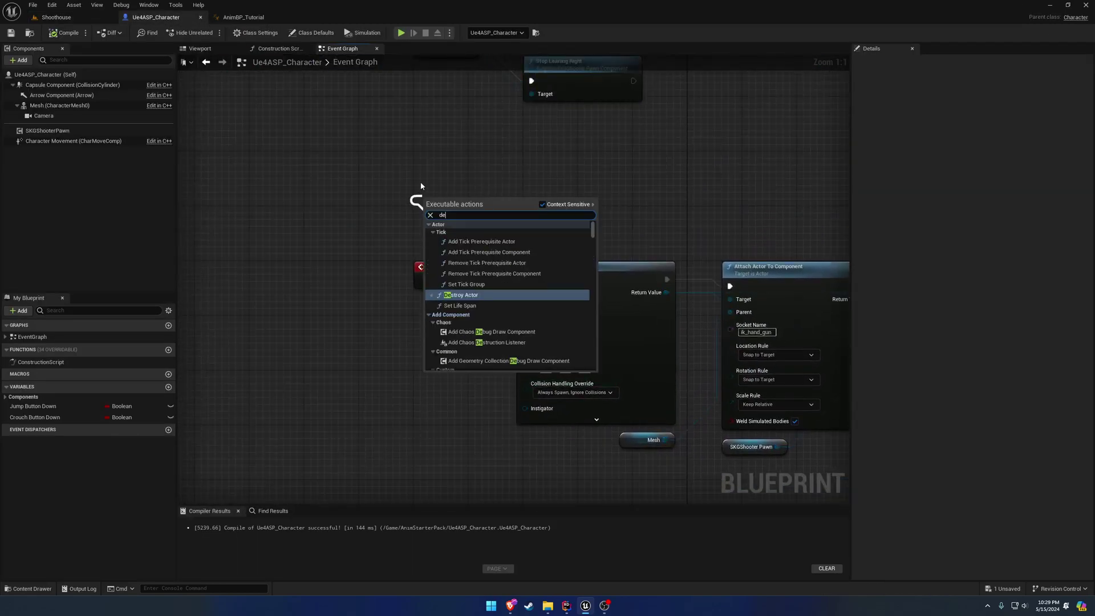
type("lay")
key("Return")
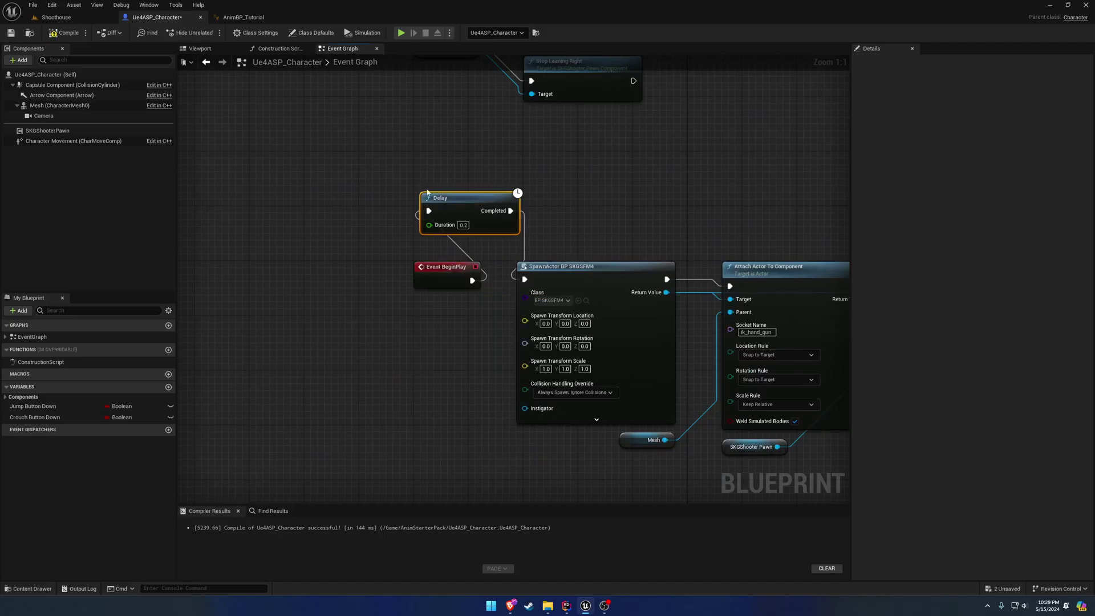
type("5")
key("Return")
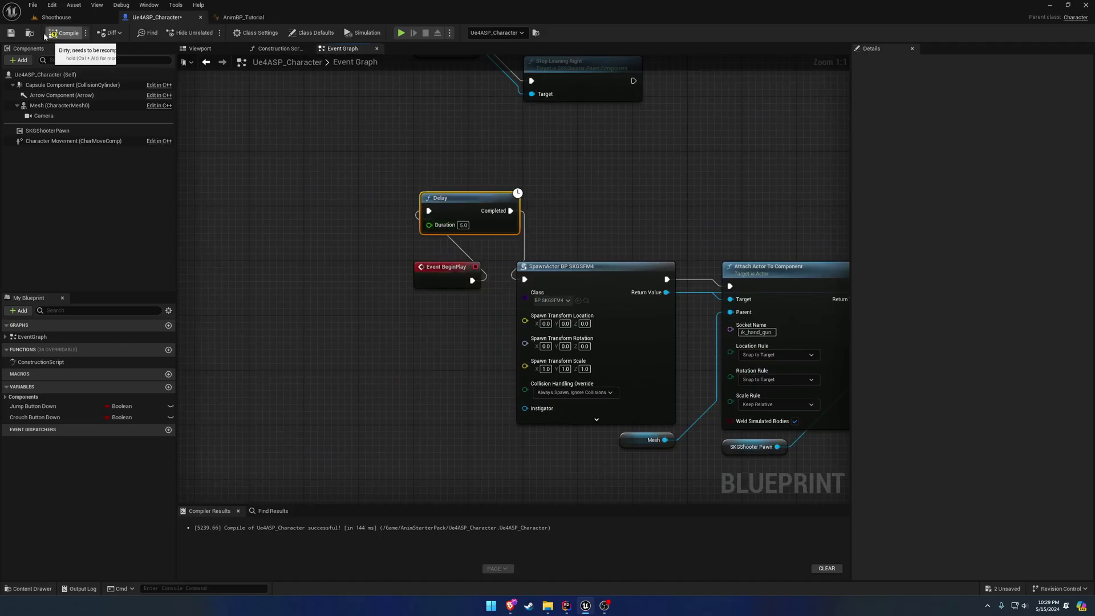
Play the Shoothouse level to compare the unarmed and armed poses around the delayed weapon spawn, and stop the session
left_click(59, 18)
key("alt+p")
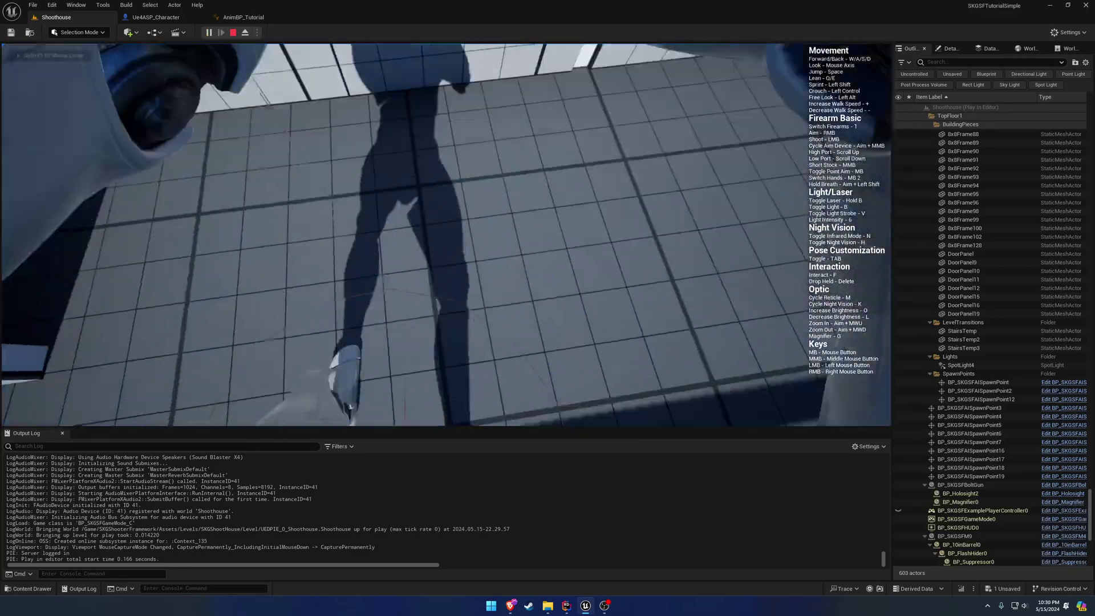
key("1")
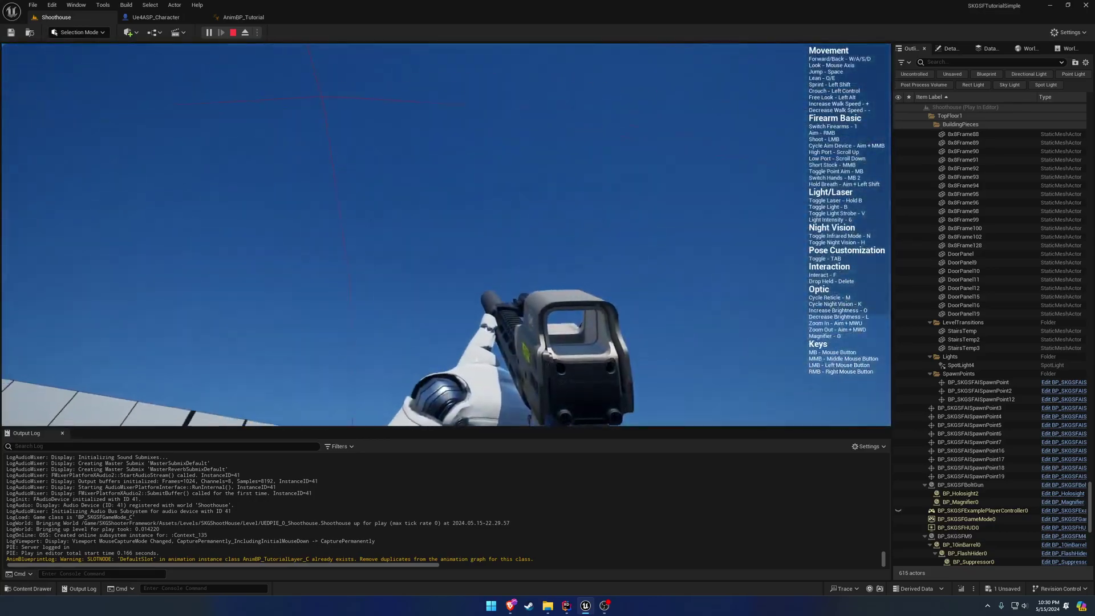
key("Escape")
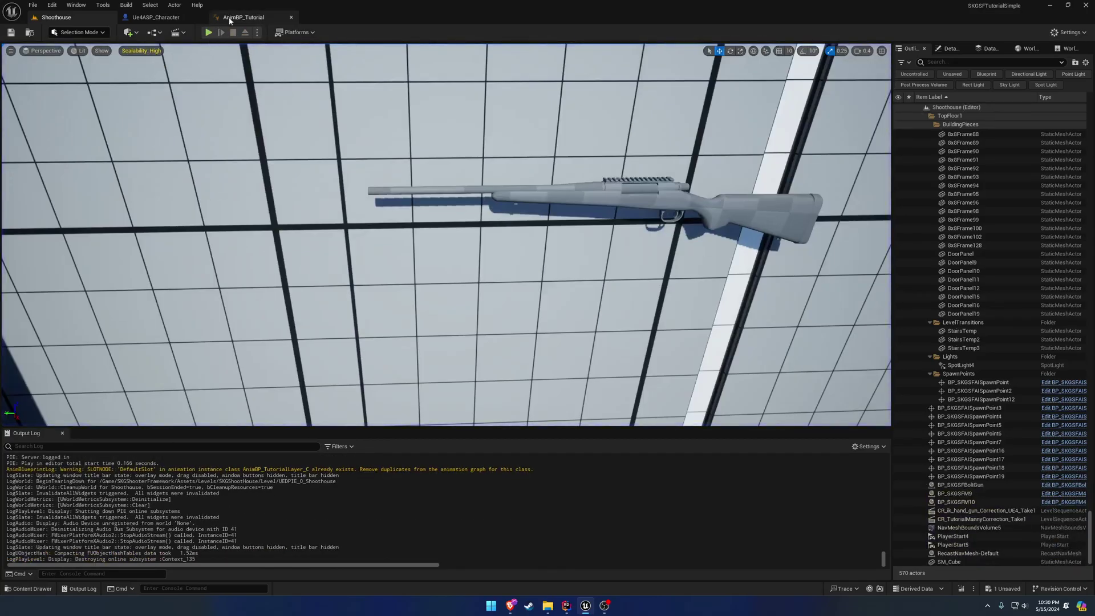
In the AnimBP_Tutorial AnimGraph, move the Locomotion and A_Tutorial_M4_Idle nodes away from the linked anim layer
left_click(242, 17)
right_click_drag(443, 210, 529, 158)
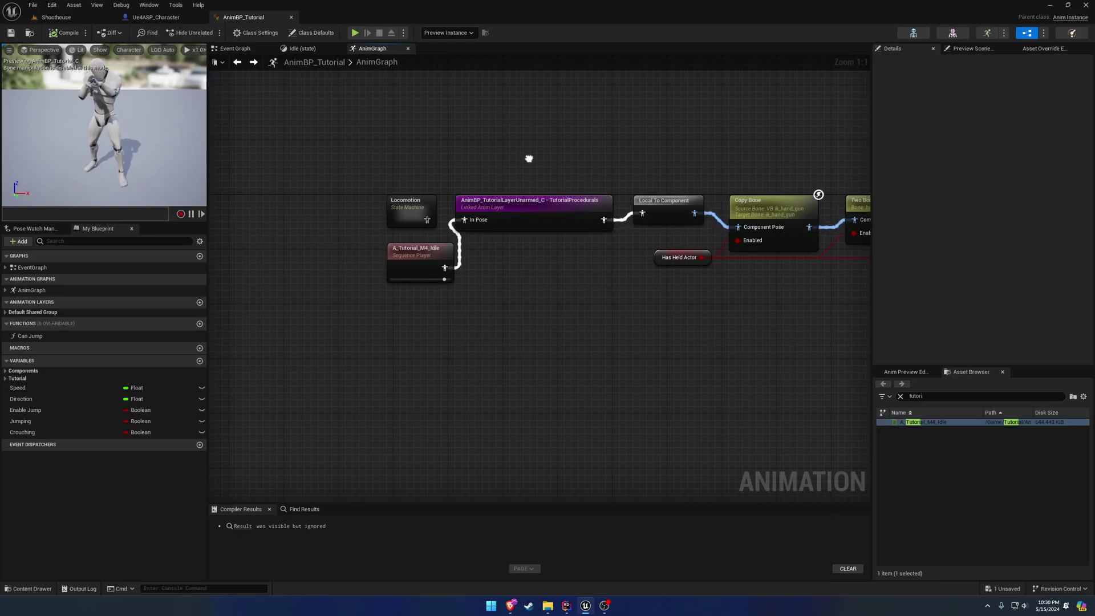
right_click_drag(529, 159, 646, 179)
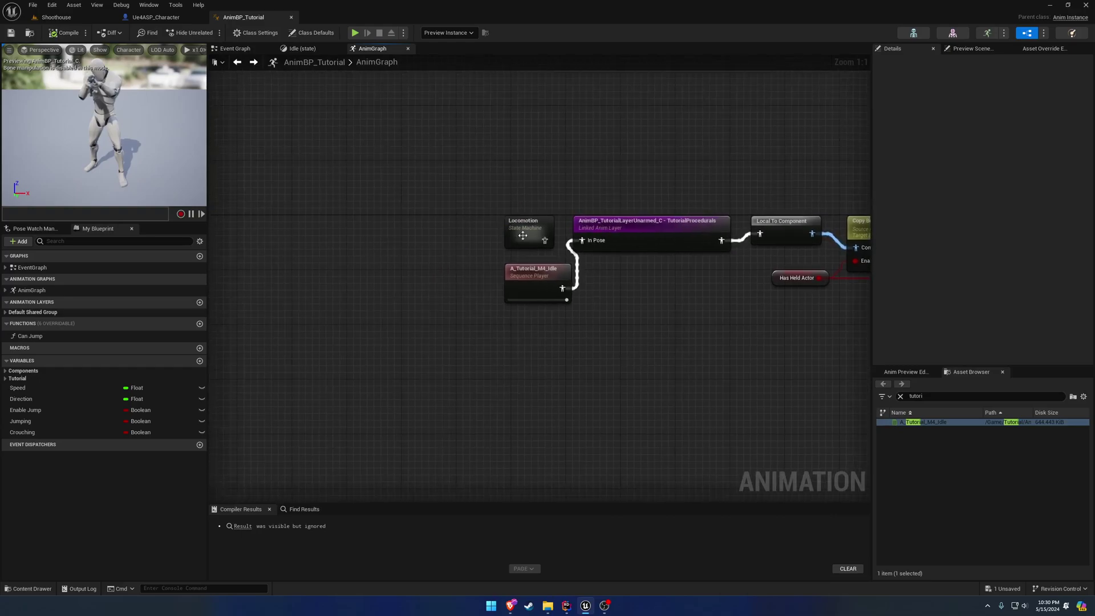
left_click_drag(523, 231, 297, 183)
left_click_drag(537, 270, 434, 221)
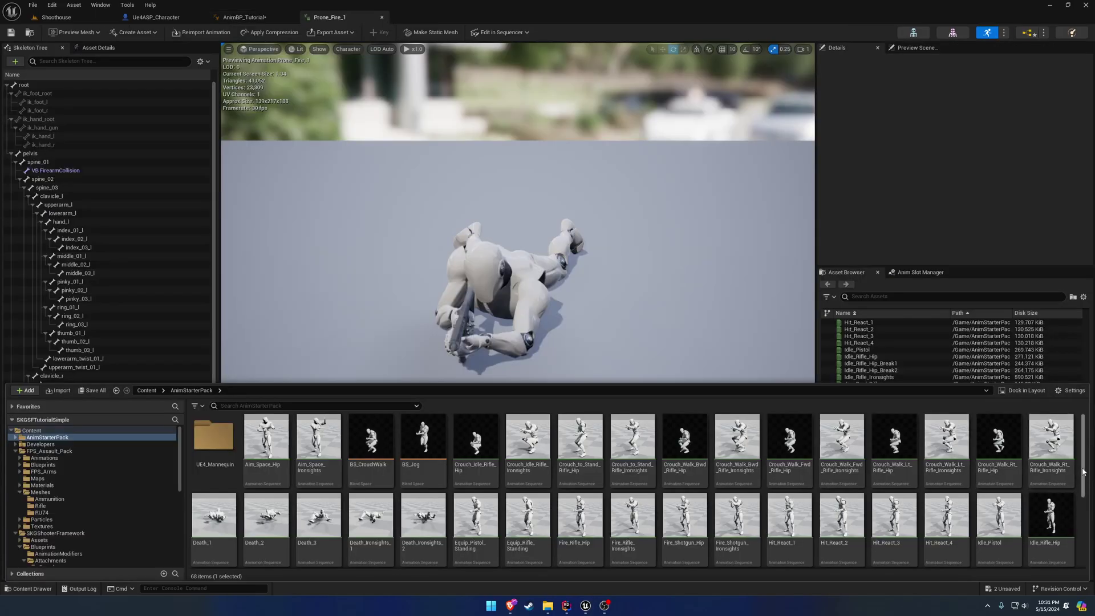
Add an Idle_Rifle_Hip sequence player to the AnimGraph, connect it to the linked anim layer's In Pose, and compile
left_click(1054, 476)
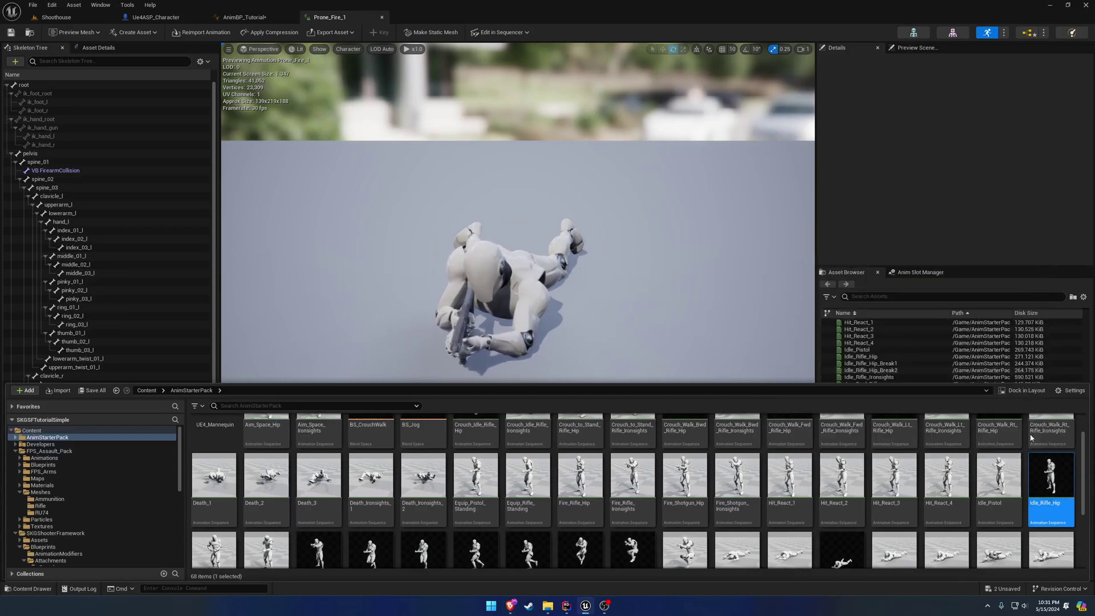
left_click(246, 18)
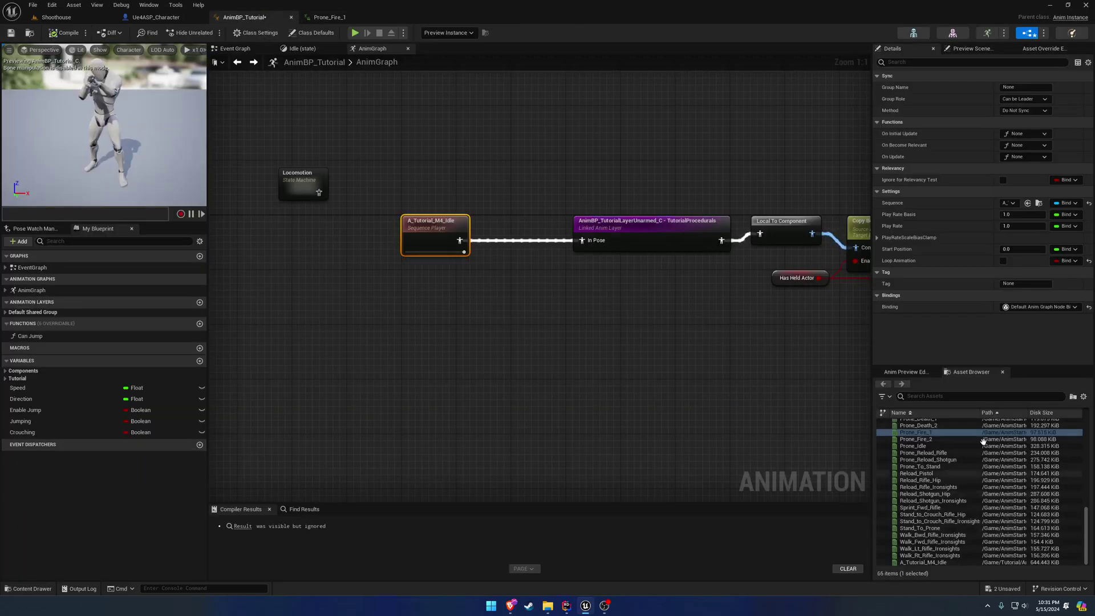
left_click(923, 396)
type("idl")
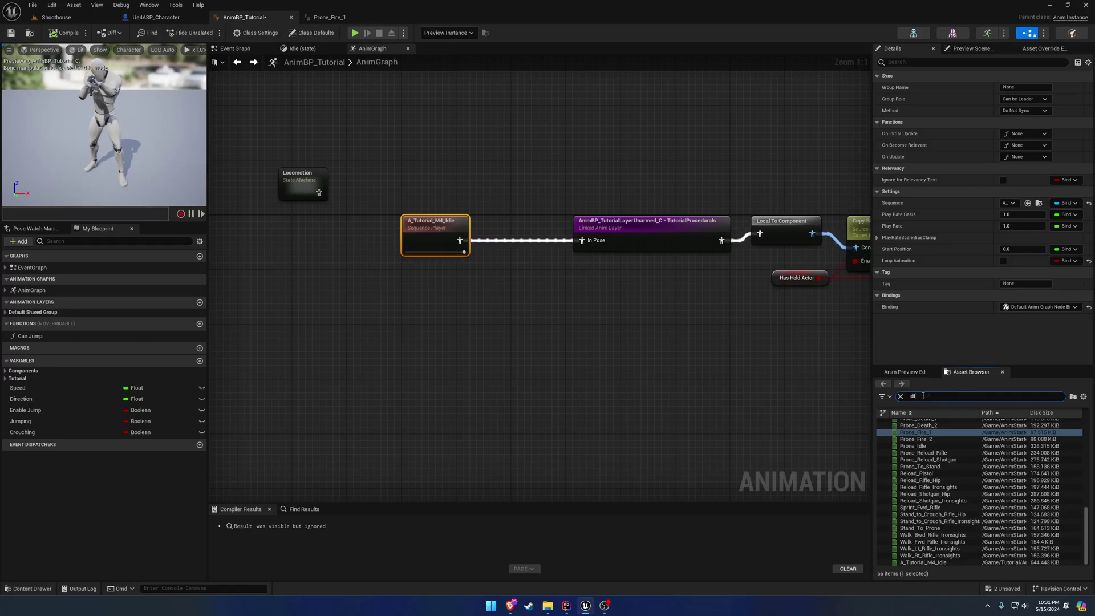
type("e_rifle_hi")
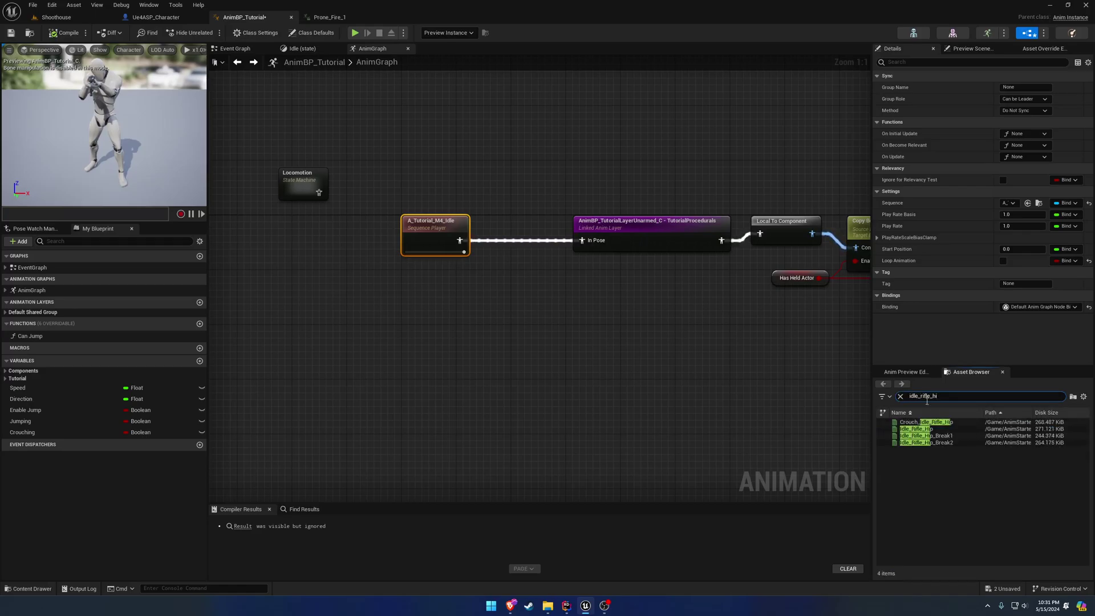
left_click_drag(931, 428, 418, 183)
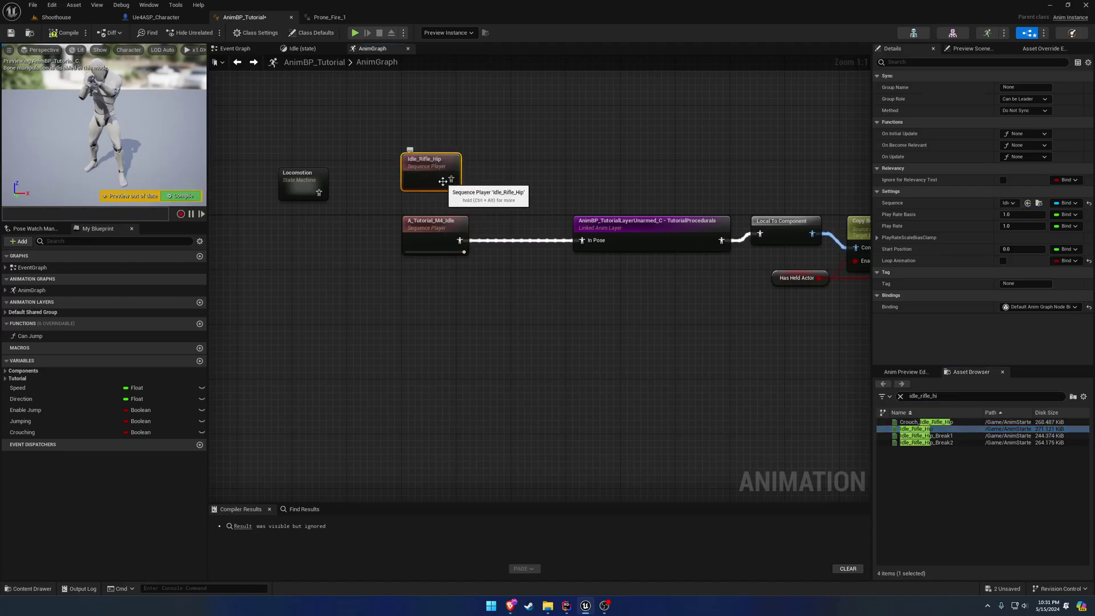
left_click_drag(451, 180, 581, 239)
left_click(183, 196)
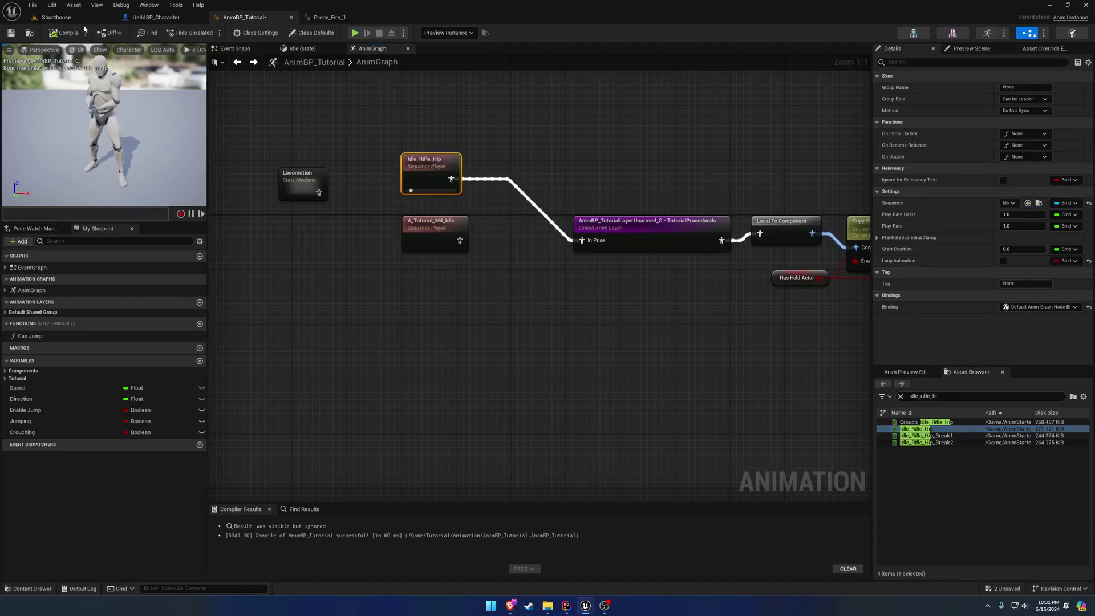
Play the Shoothouse level to test the Idle_Rifle_Hip base pose, stop the session and return to AnimBP_Tutorial
left_click(56, 17)
key("alt+p")
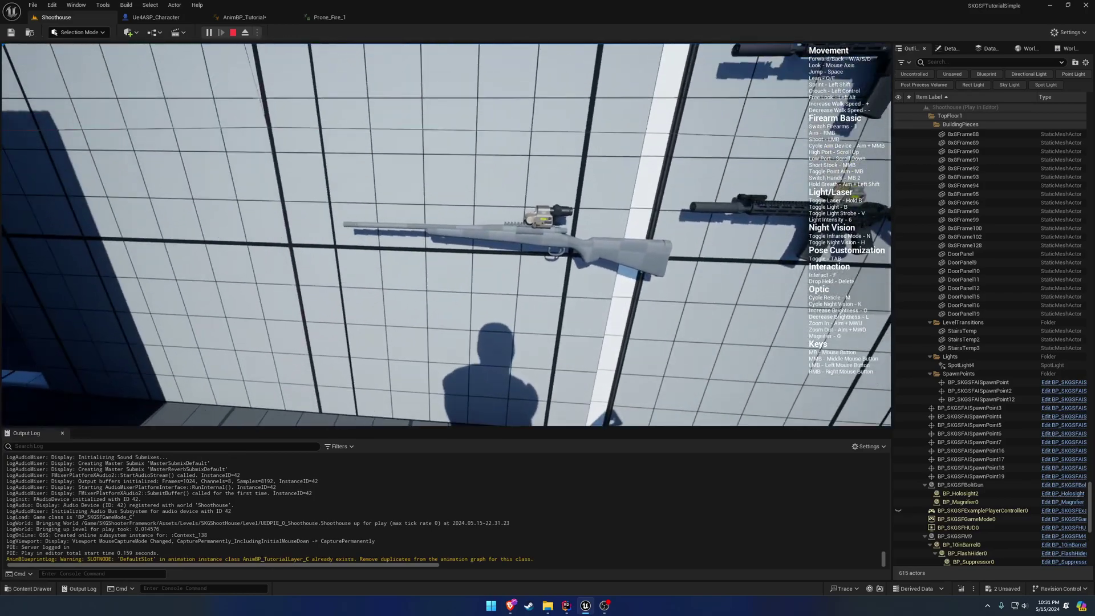
key("Escape")
left_click(234, 17)
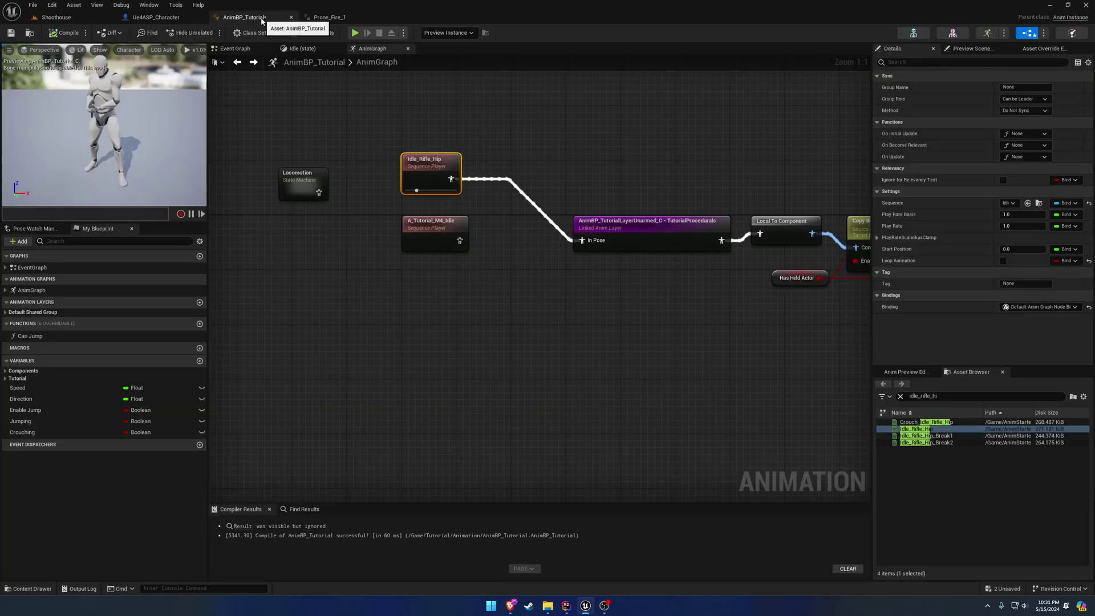
left_click(499, 267)
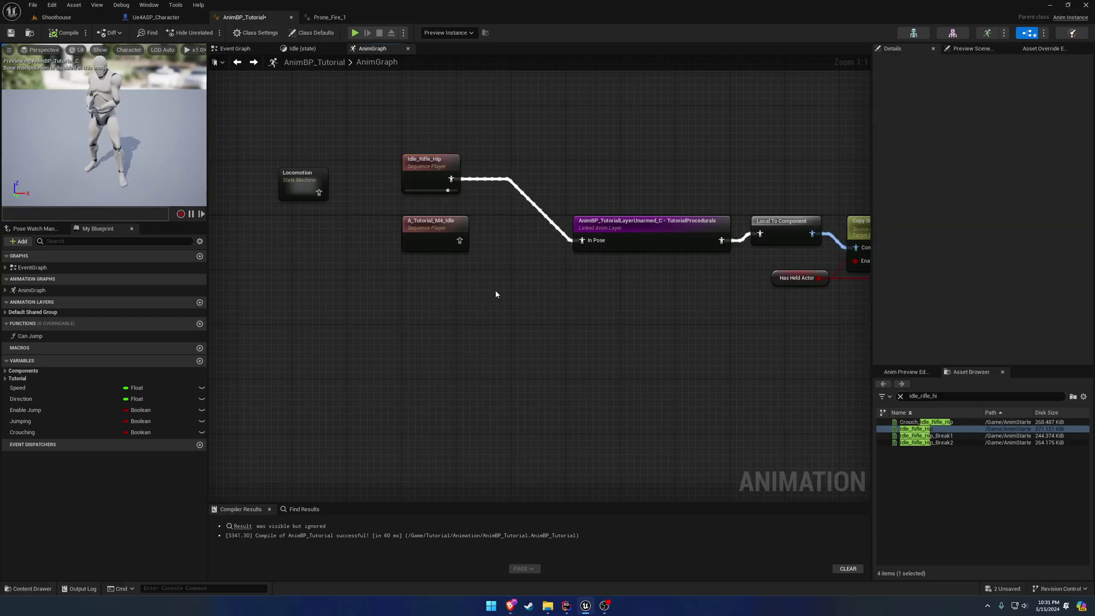
right_click_drag(494, 293, 501, 264)
right_click(501, 264)
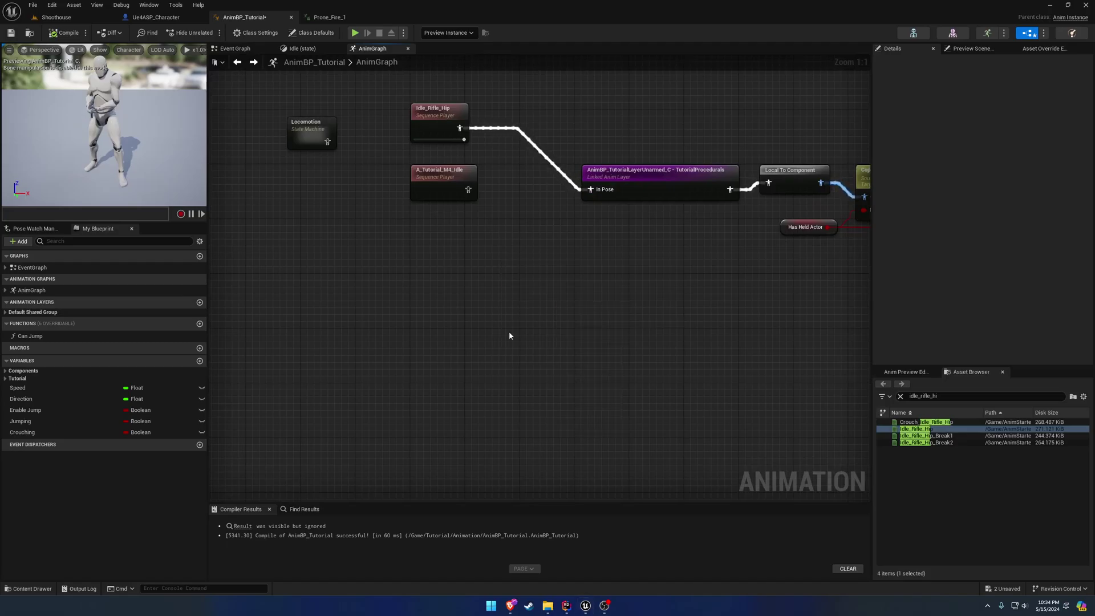
right_click(426, 279)
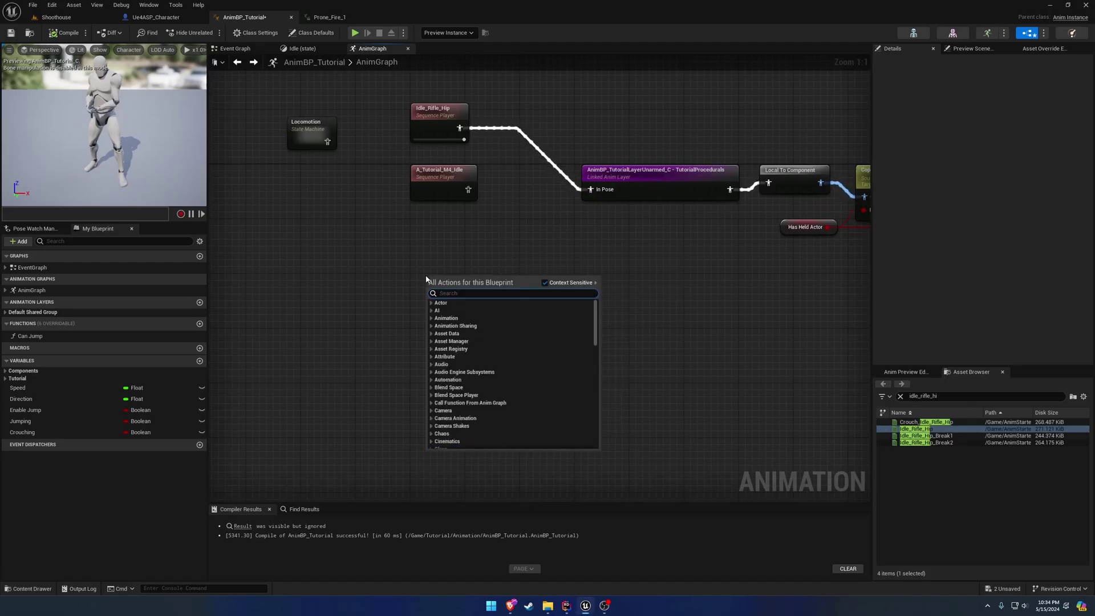
type("layeredblend")
left_click(479, 319)
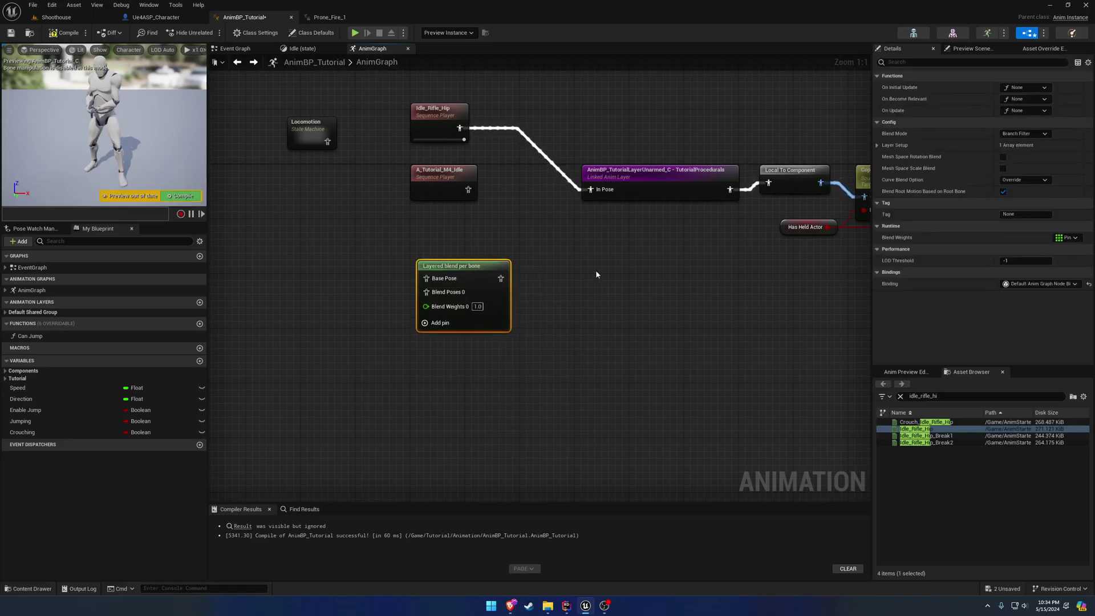
left_click_drag(483, 277, 474, 291)
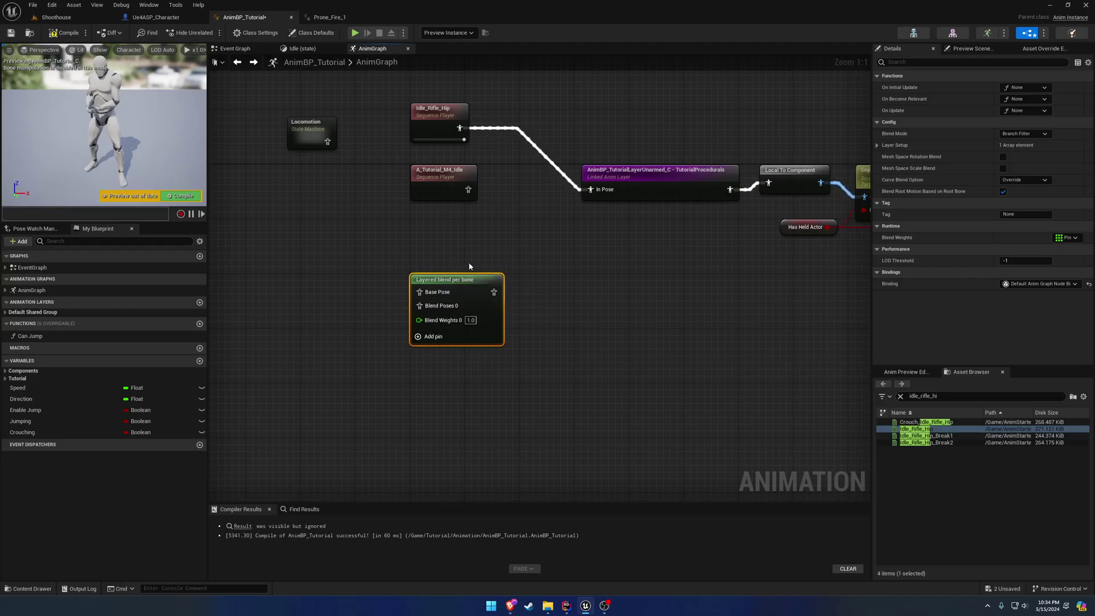
key("Delete")
Add a Blend Poses by Gameplay Tag node from the SKGShooter Framework to the AnimGraph
right_click(469, 265)
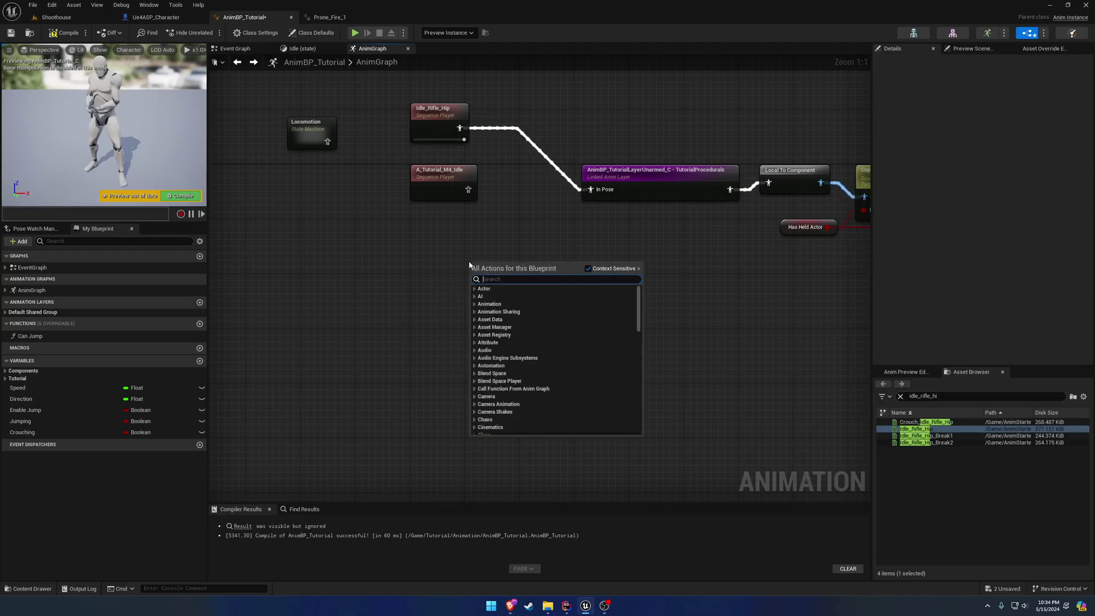
type("blendbygam")
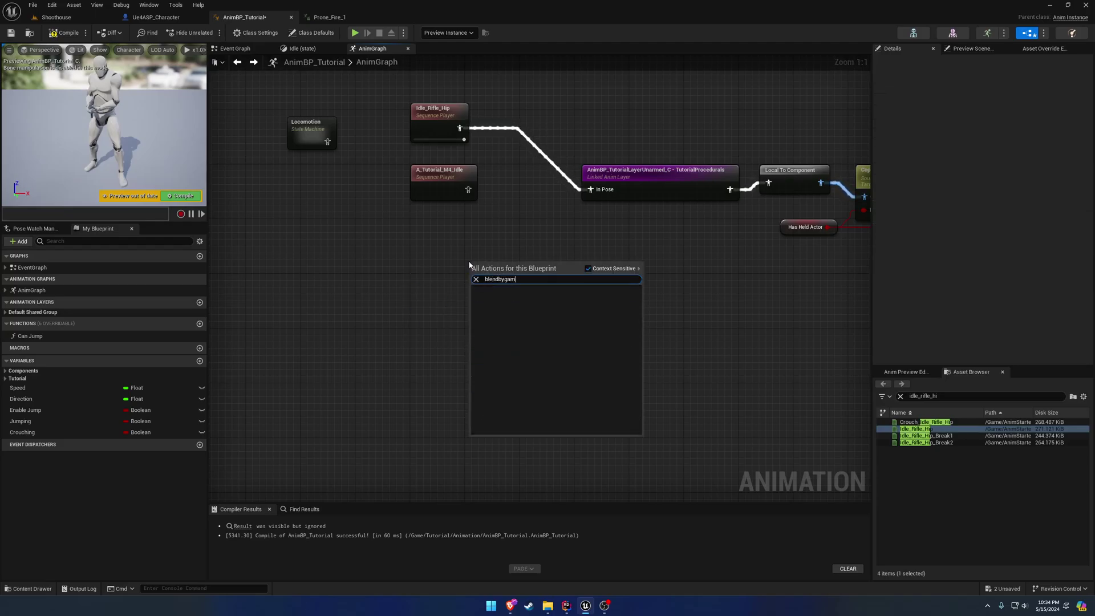
key("ctrl+a")
type("gameplay")
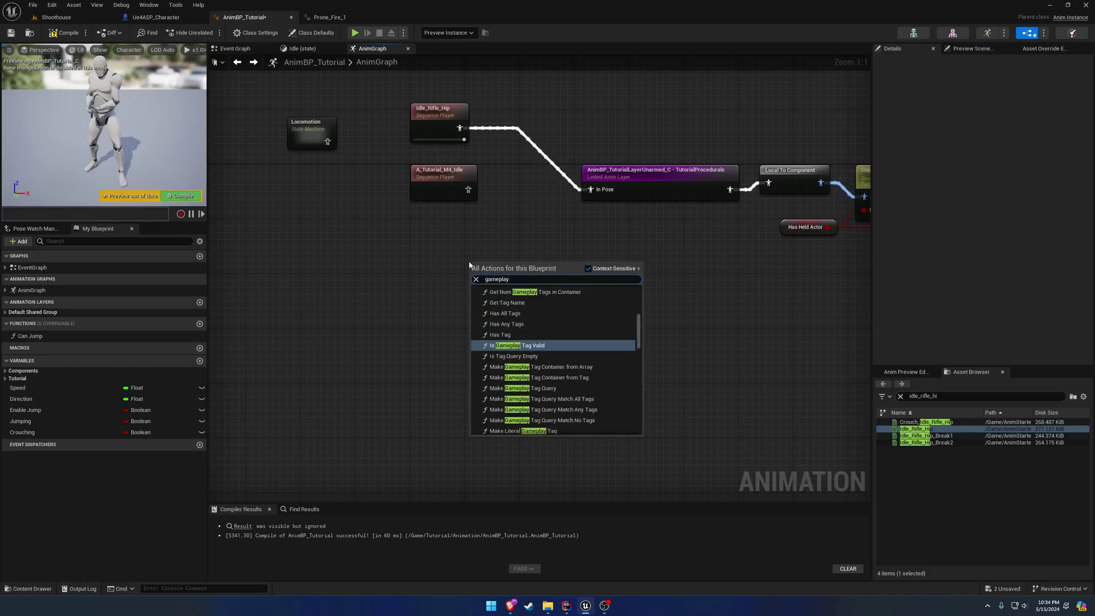
type("tag")
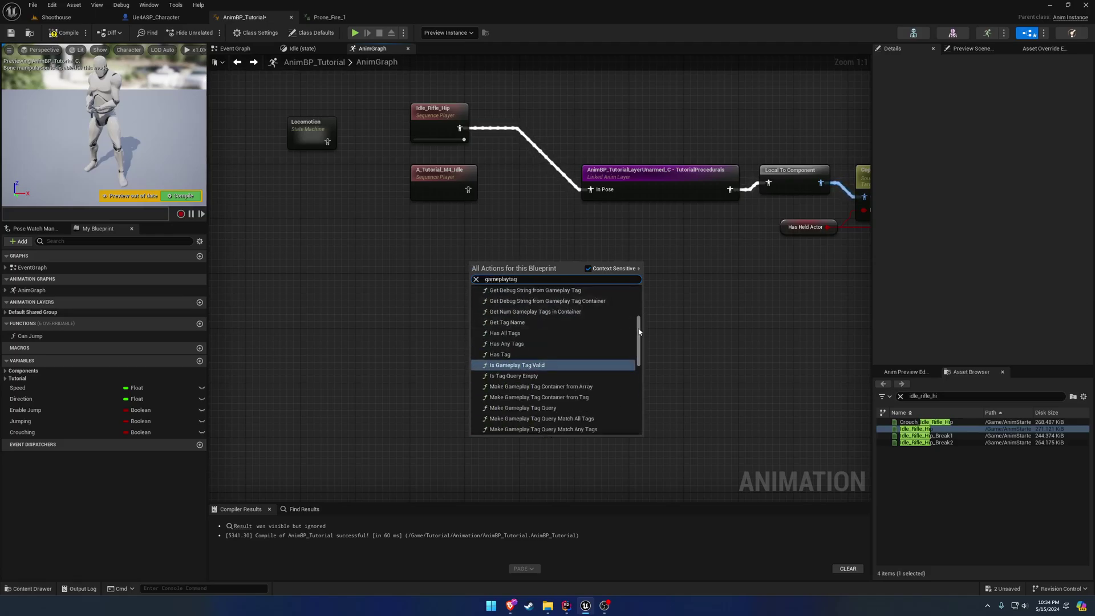
left_click_drag(639, 332, 635, 403)
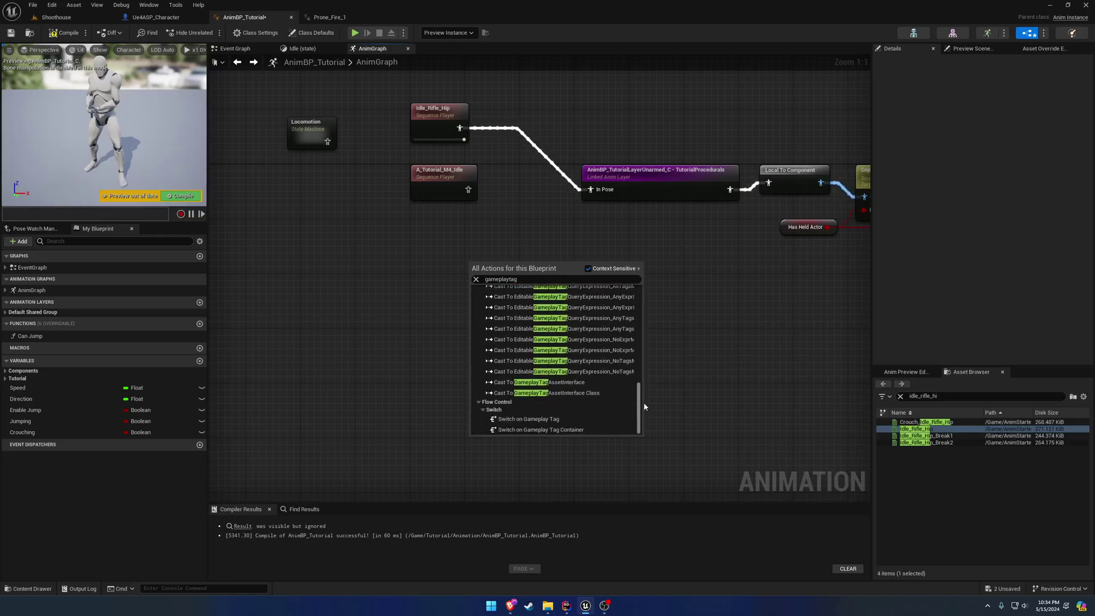
scroll(638, 387, "up", 5)
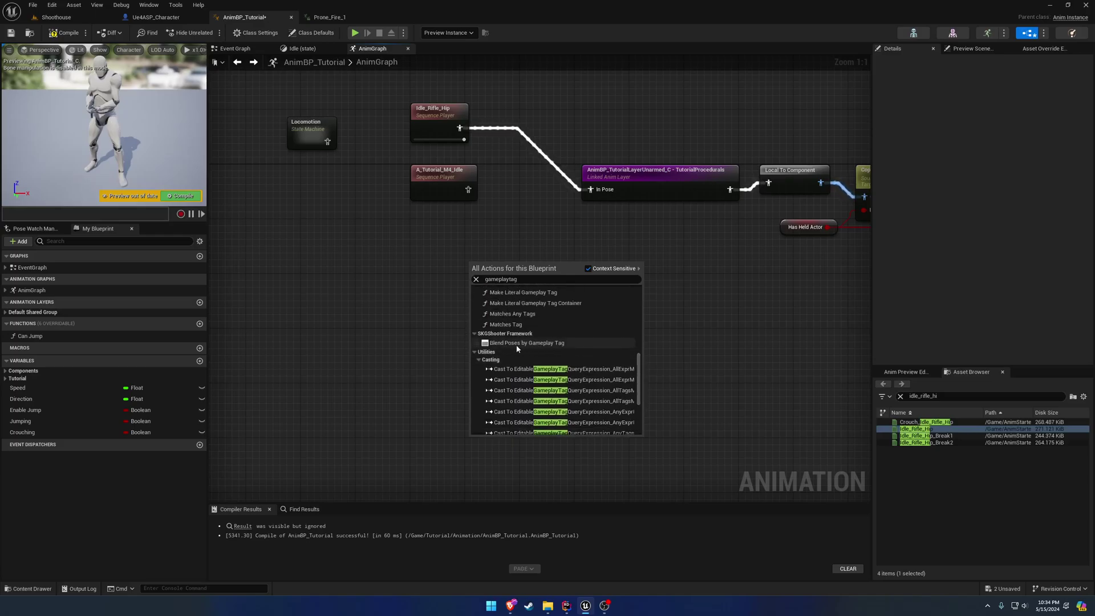
left_click(535, 345)
Position the gameplay tag blend node and move the Idle_Rifle_Hip pose link from the linked layer to its first pose input
right_click_drag(523, 274, 586, 305)
left_click_drag(587, 306, 559, 299)
left_click_drag(524, 239, 509, 296)
left_click(571, 307)
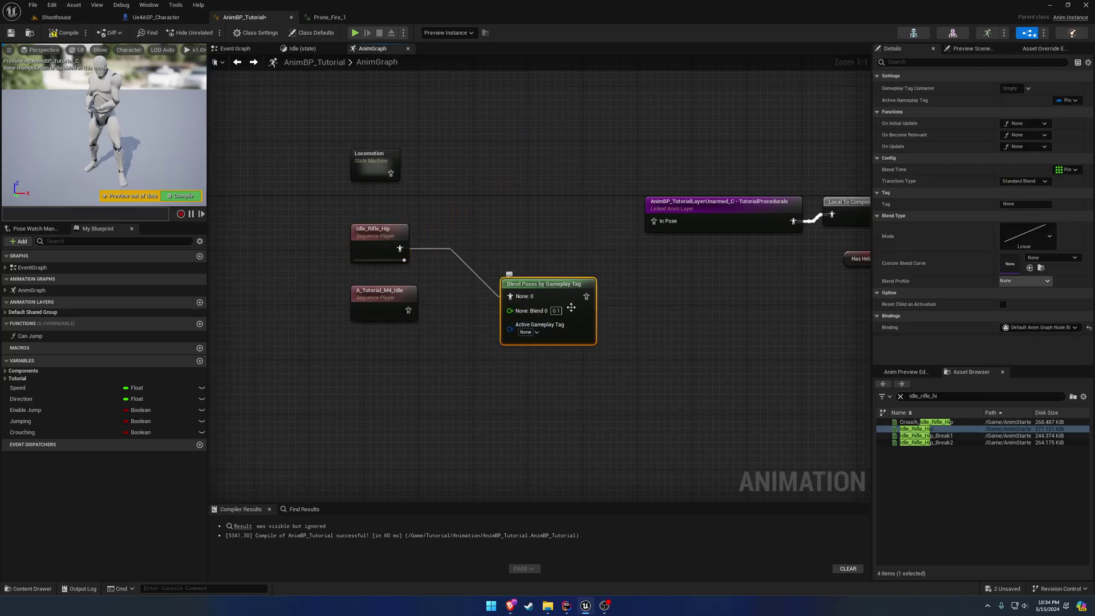
Try HeldActor.M4 as the blend node's Active Gameplay Tag and clear the tag again
left_click(527, 332)
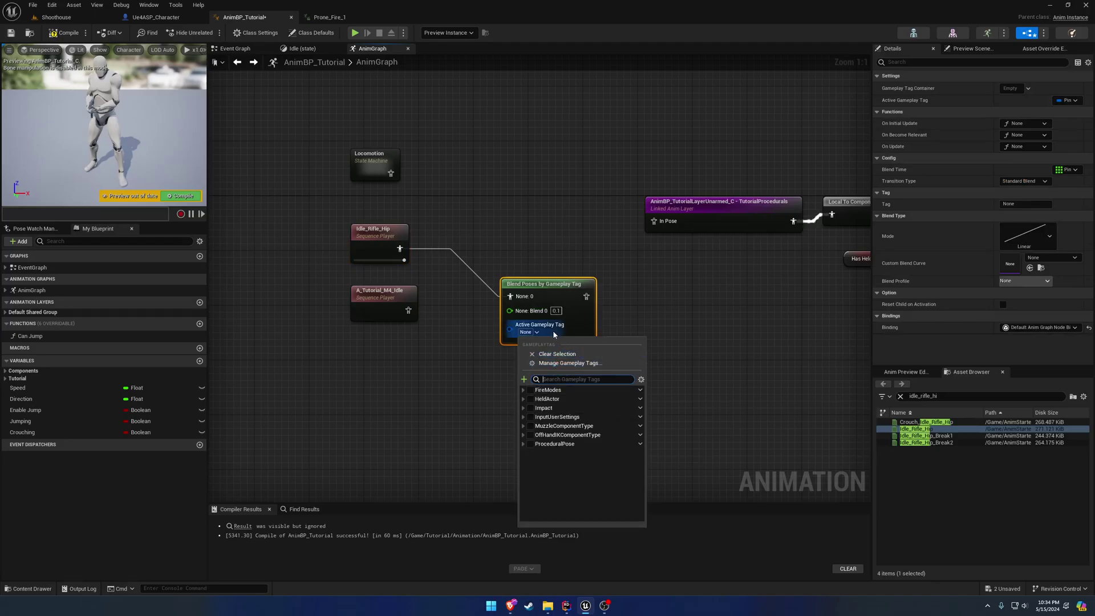
left_click(523, 399)
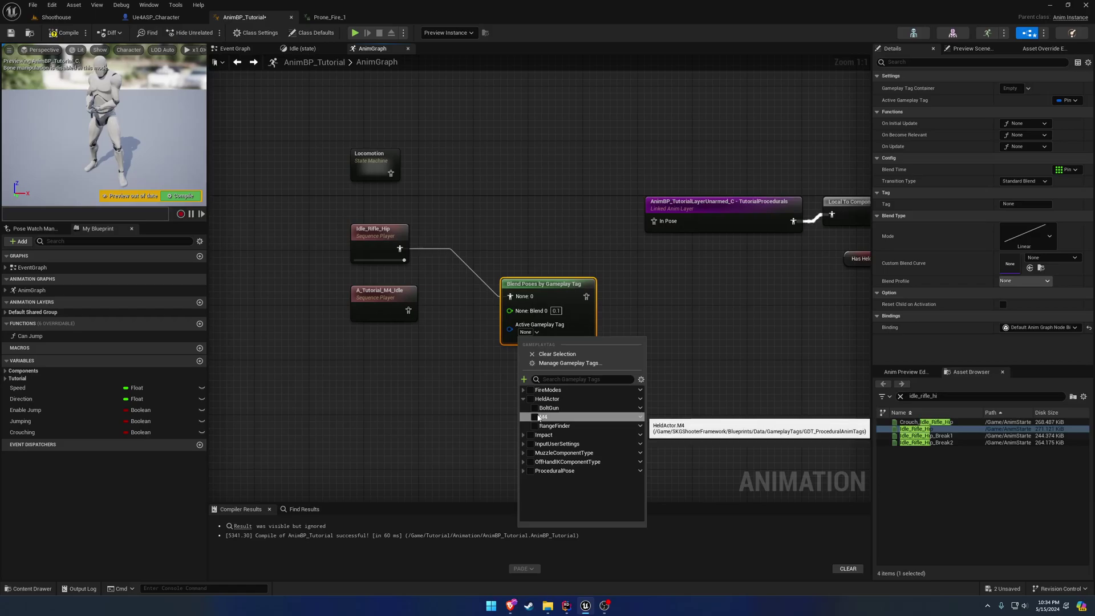
left_click(535, 417)
left_click(441, 325)
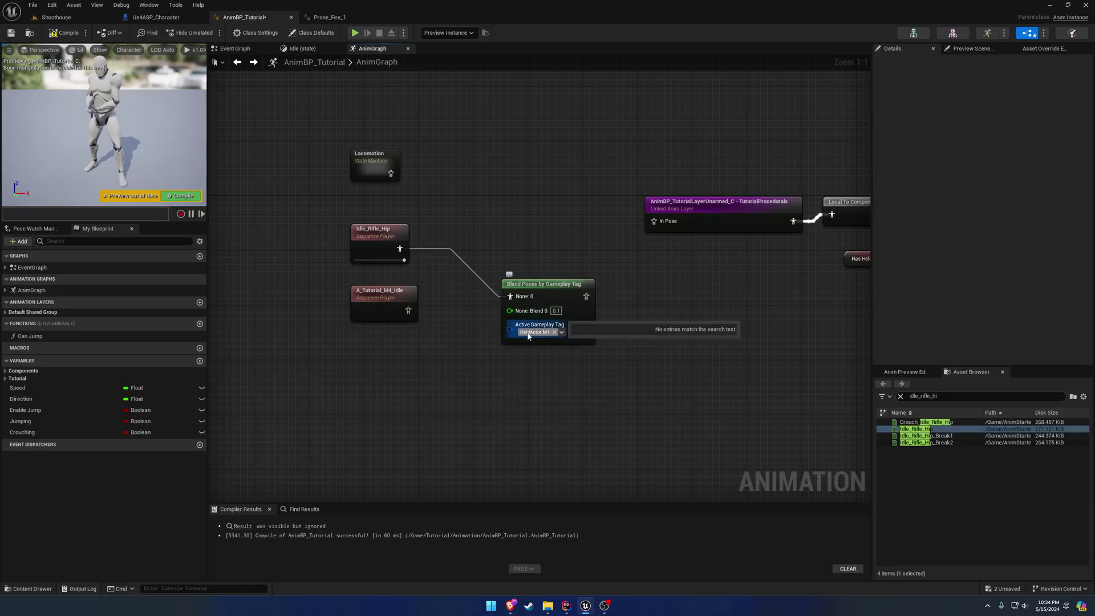
Add the HeldActor.M4 tag to the Gameplay Tag Container of the Blend Poses by Gameplay Tag node
left_click(592, 303)
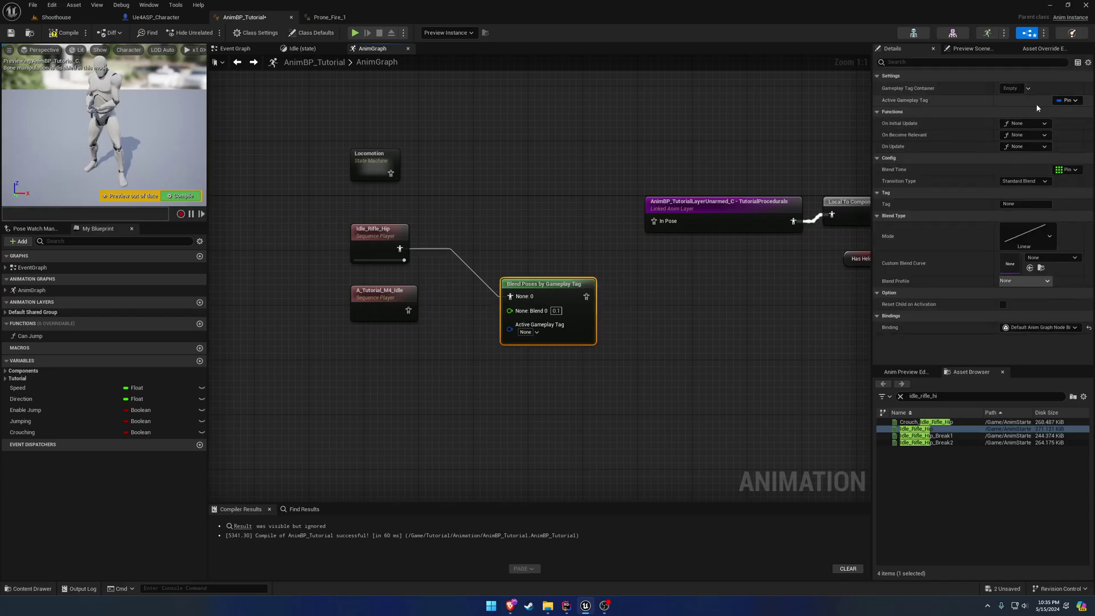
right_click(576, 305)
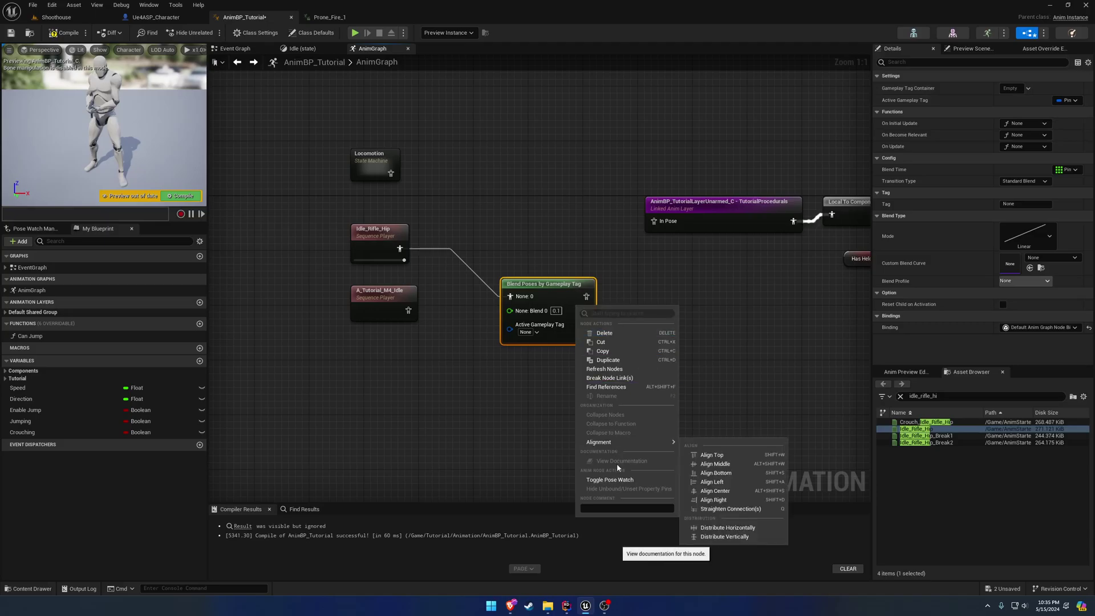
right_click(524, 296)
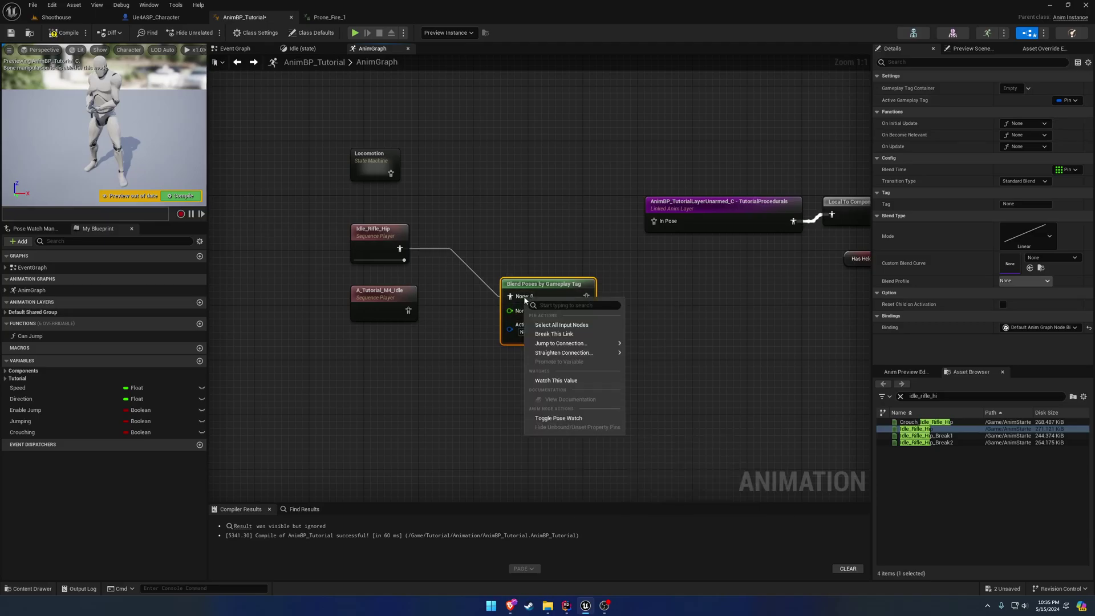
key("Escape")
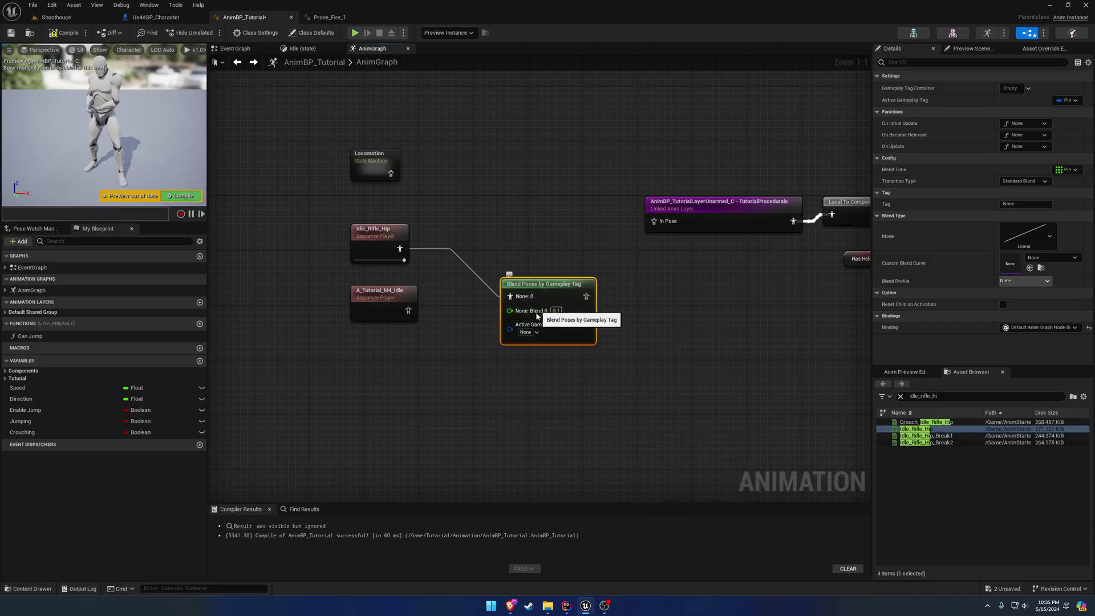
left_click(537, 332)
left_click(537, 333)
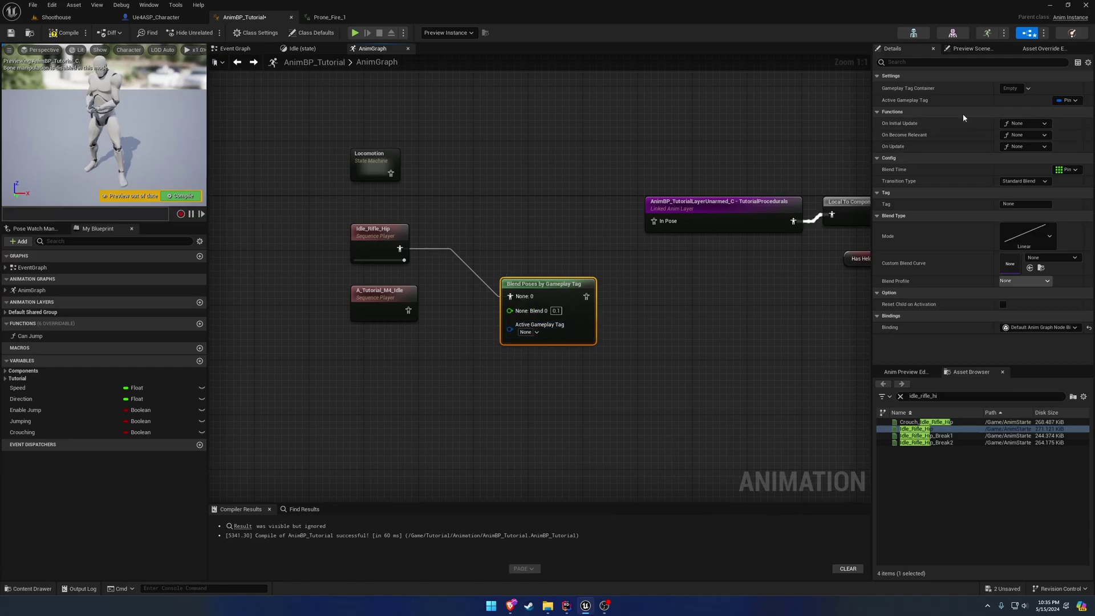
left_click(1021, 89)
left_click(972, 155)
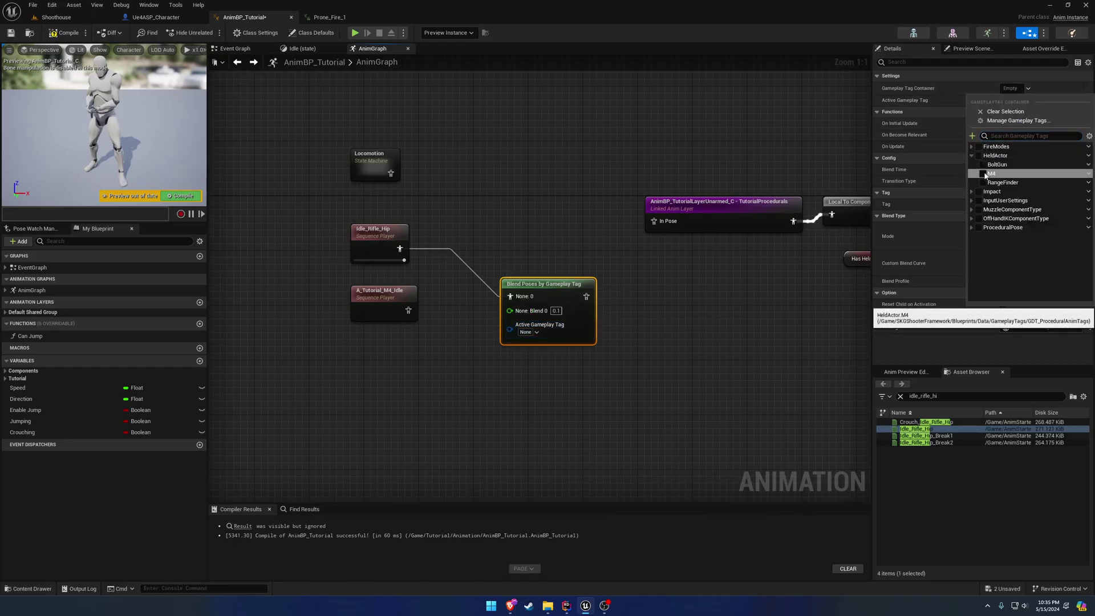
left_click(983, 174)
Wire A_Tutorial_M4_Idle into the Held Actor.M4 pose and the blend output into the TutorialProcedurals layer, and align the source nodes beside the blend node
left_click_drag(408, 310, 576, 237)
left_click_drag(407, 349, 376, 247)
left_click_drag(375, 248, 425, 224)
left_click_drag(426, 332, 431, 265)
left_click_drag(431, 266, 430, 255)
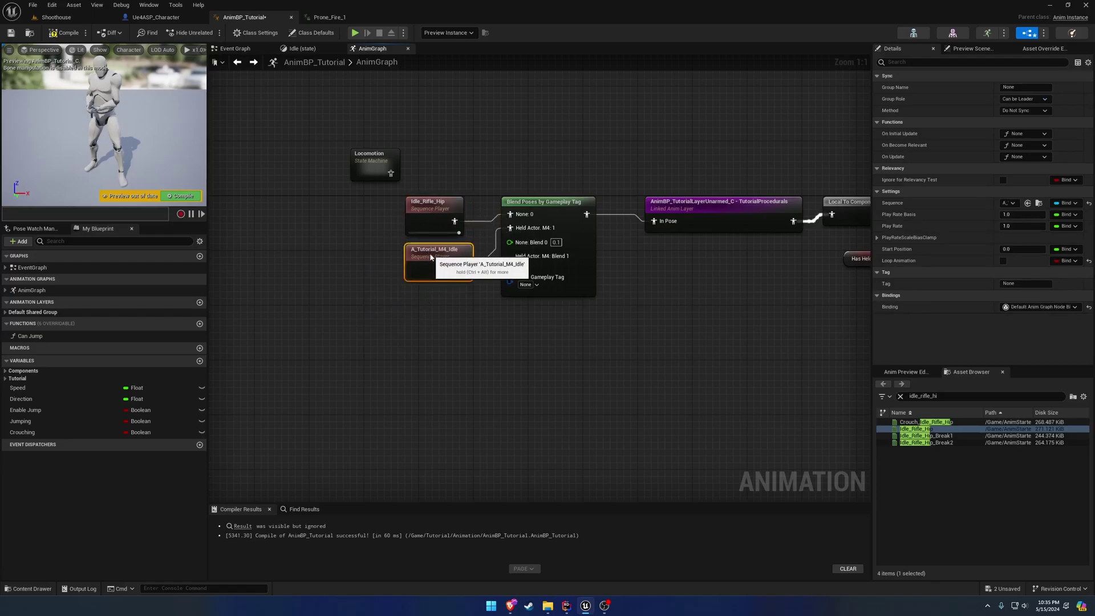
right_click_drag(374, 169, 369, 230)
left_click_drag(369, 230, 430, 220)
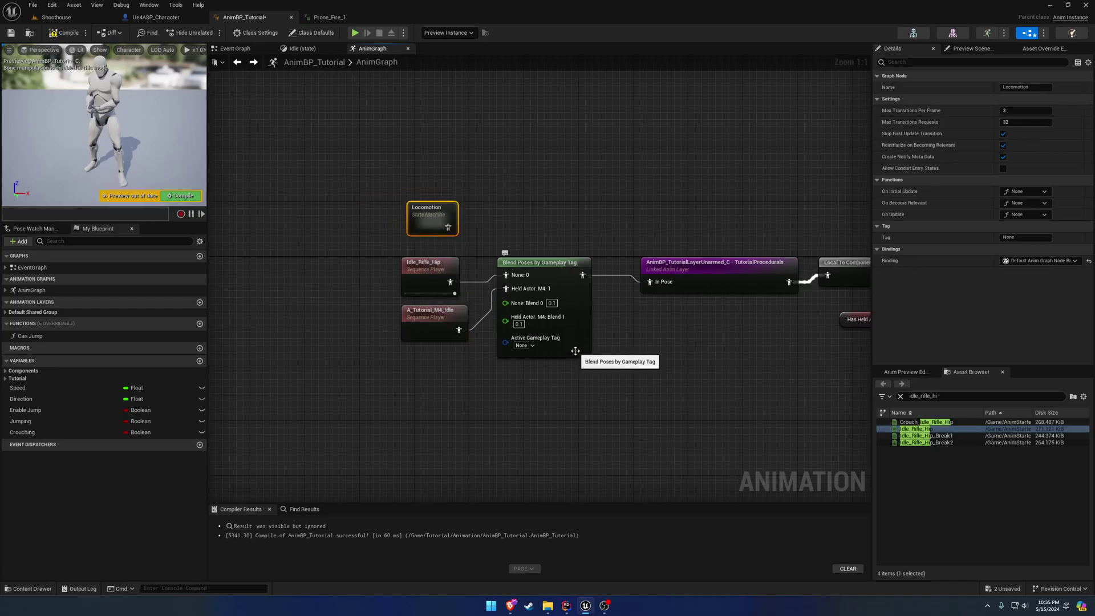
Compile AnimBP_Tutorial with the blend node's Active Gameplay Tag left at None
left_click(536, 346)
left_click(546, 348)
left_click(64, 33)
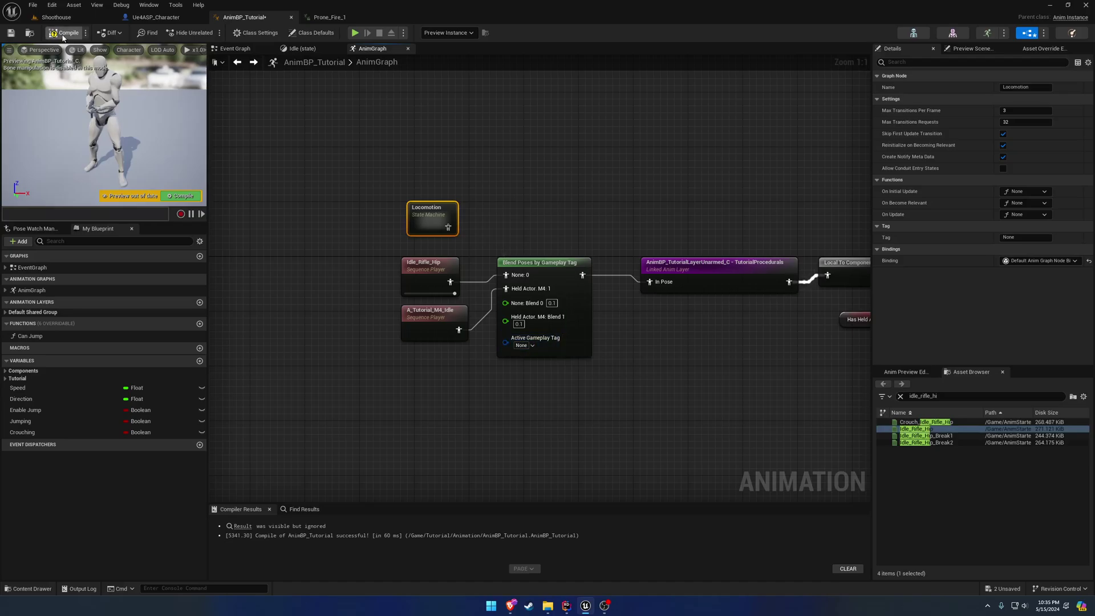
left_click(507, 197)
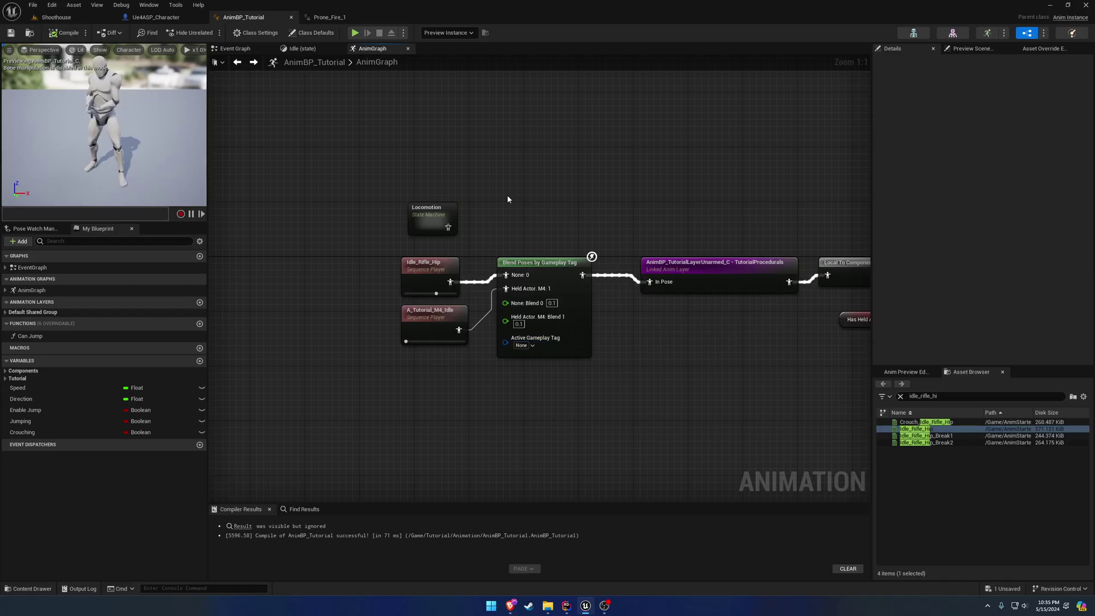
left_click(735, 285)
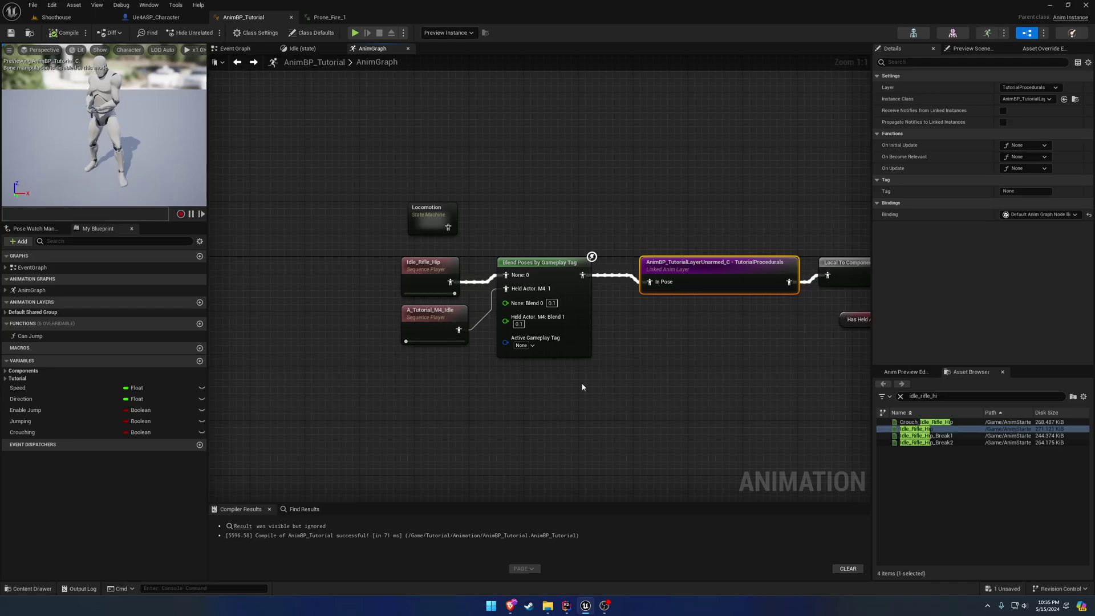
left_click_drag(579, 382, 382, 246)
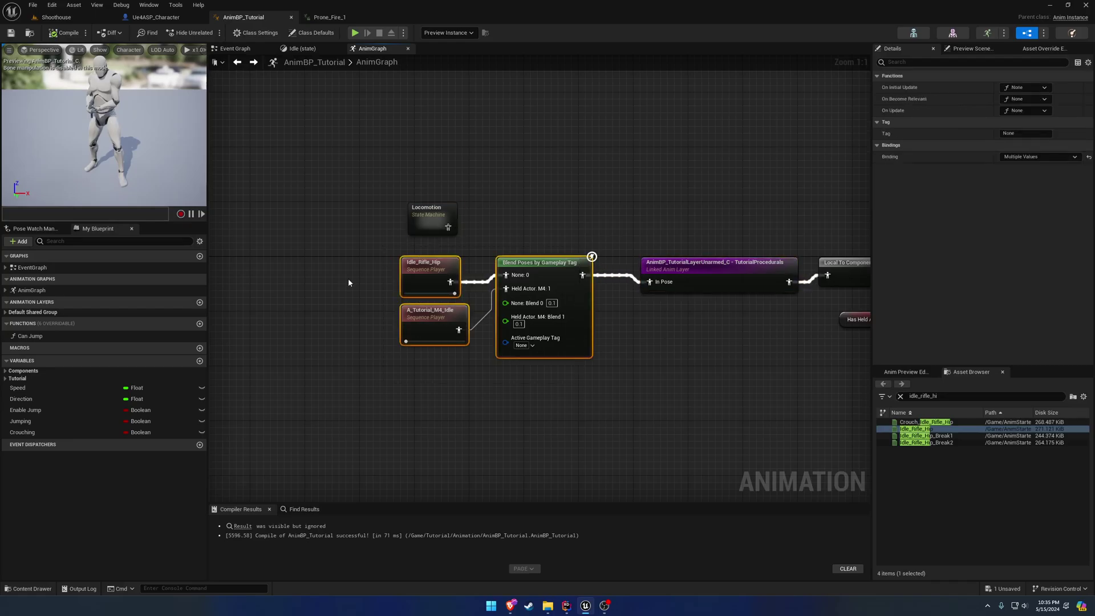
Promote the Active Gameplay Tag input to a variable named HeldActorTag, place its getter below the blend node and compile
right_click(507, 346)
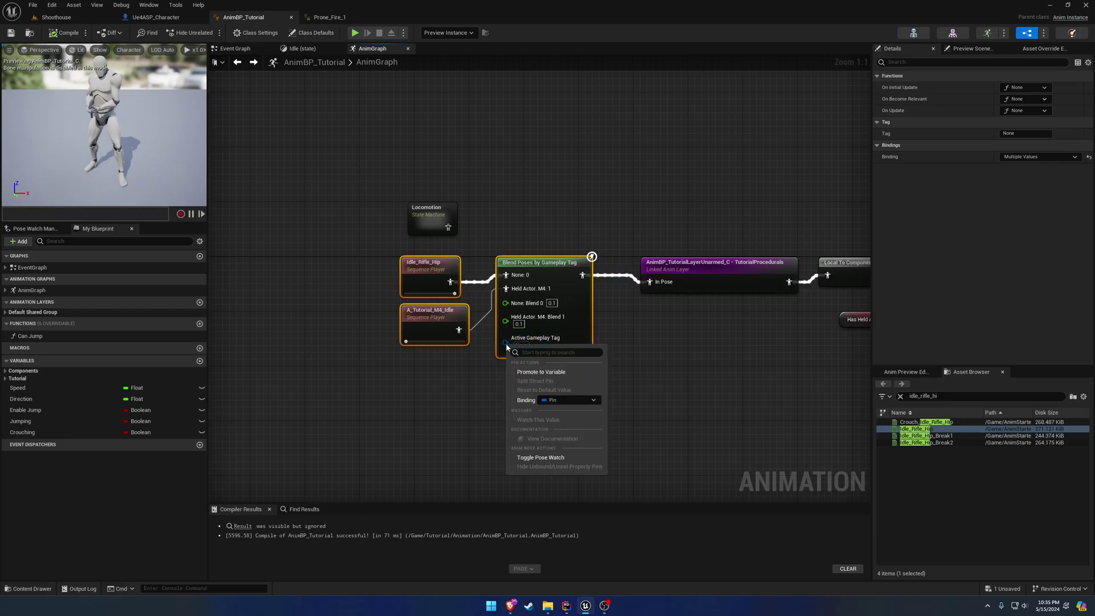
left_click(526, 371)
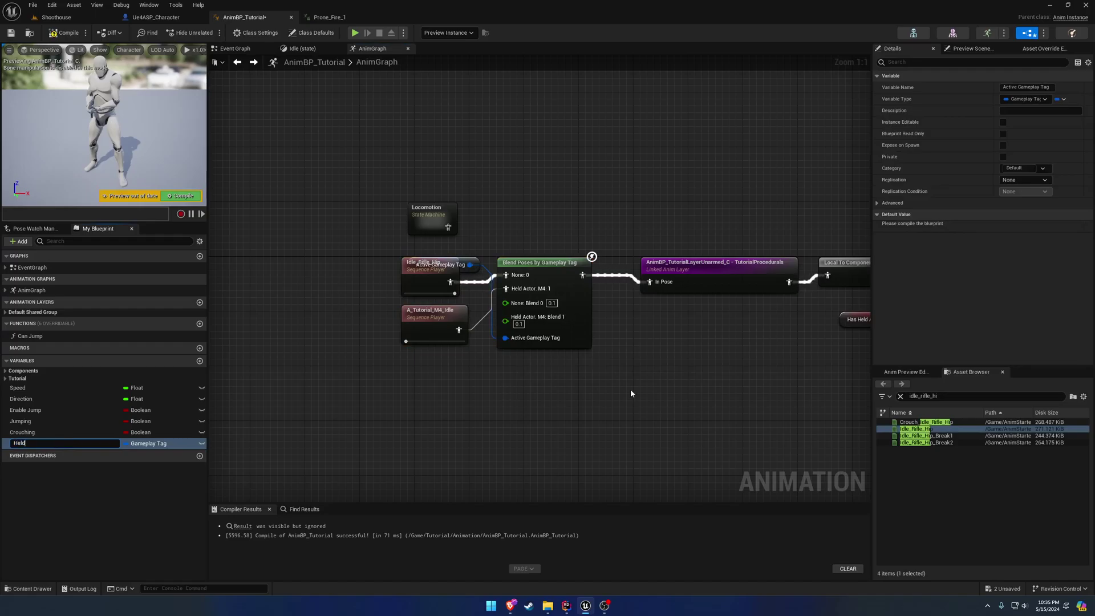
type("HeldActorTag")
key("Return")
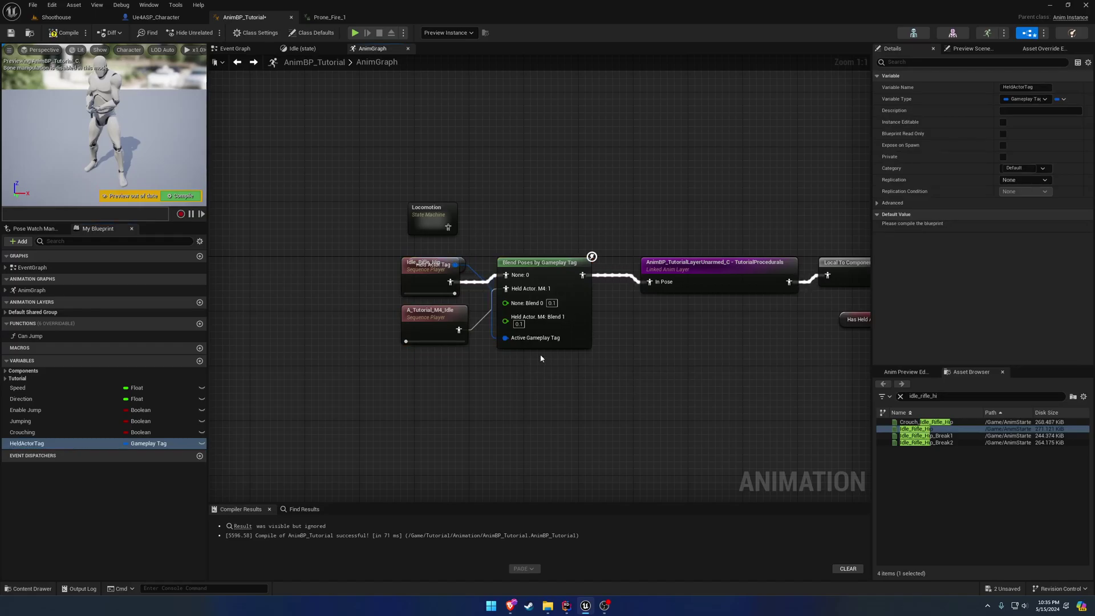
left_click_drag(468, 275, 560, 371)
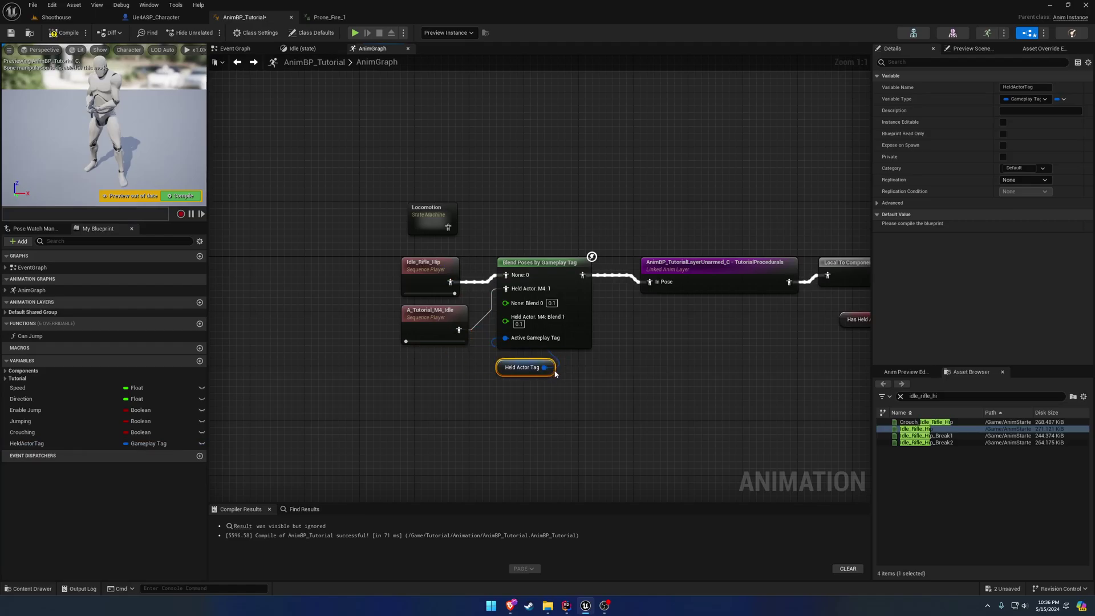
left_click(64, 33)
Bring up the SetShooterPawnData logic in the Event Graph and move the HeldActorTag variable into the Tutorial category
left_click(240, 50)
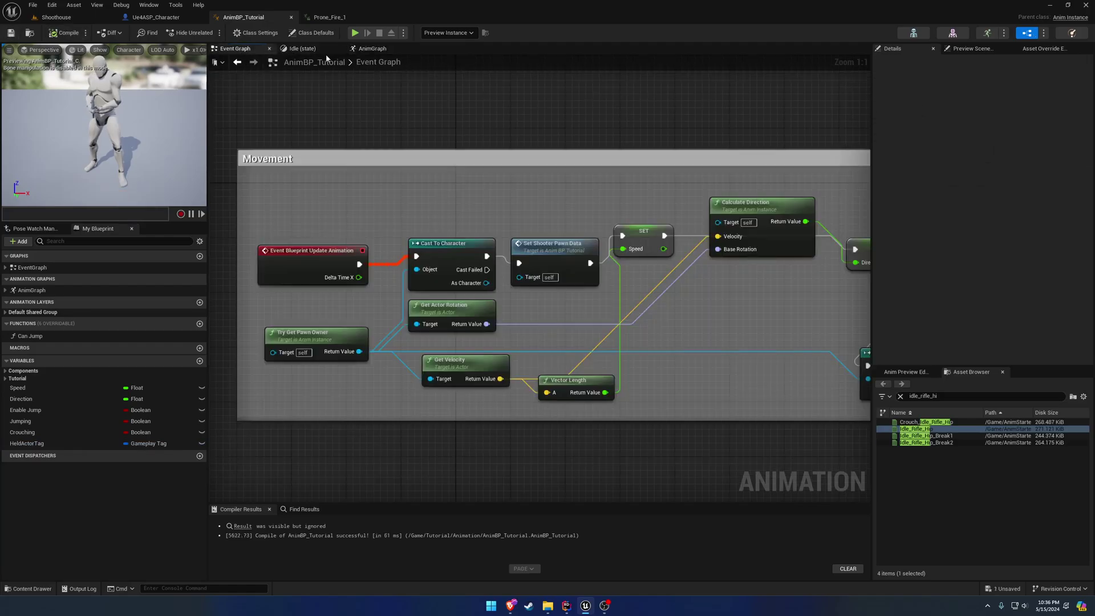
right_click_drag(420, 238, 431, 128)
right_click_drag(534, 321, 396, 214)
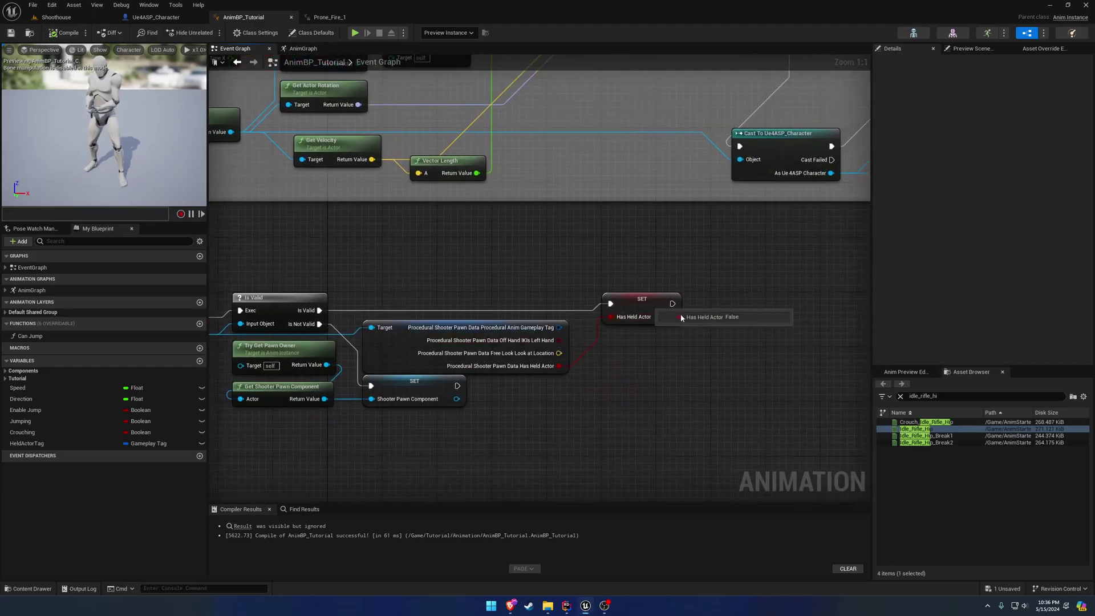
right_click_drag(364, 310, 536, 299)
left_click(332, 301)
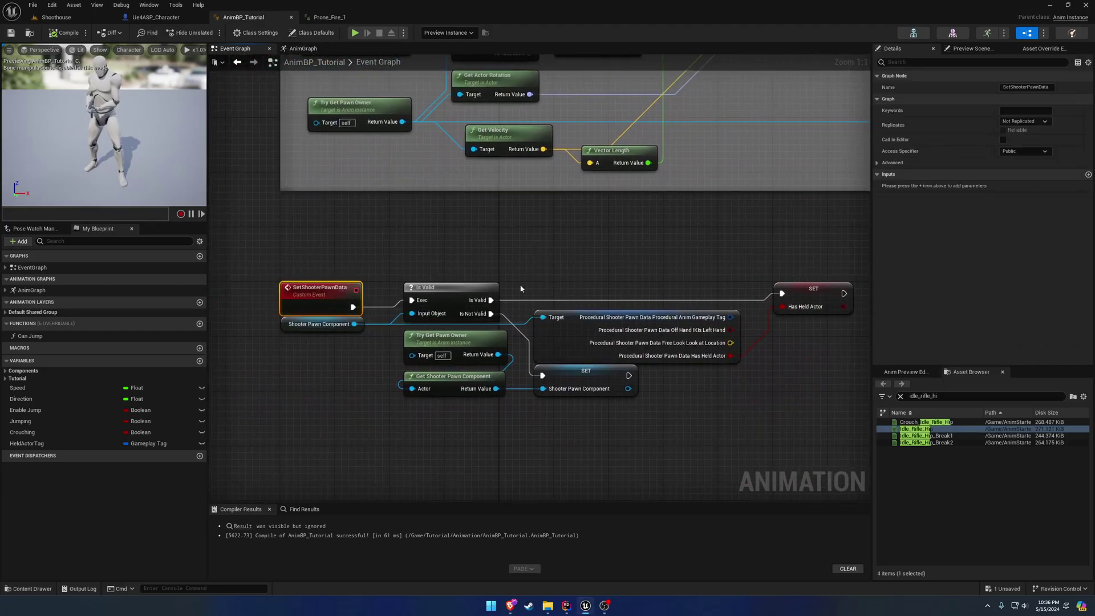
left_click(455, 43)
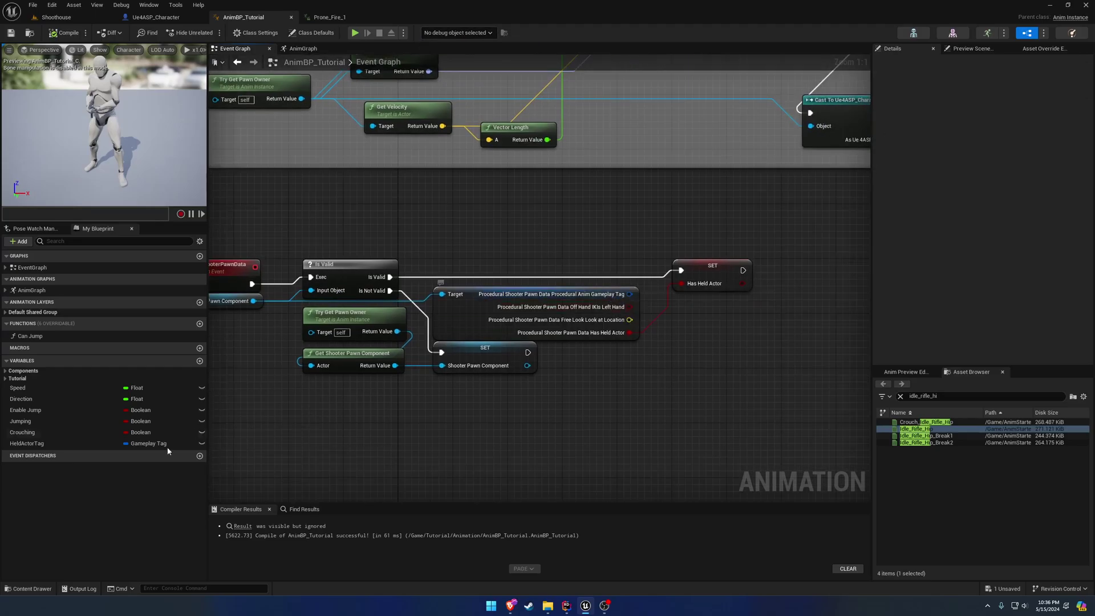
left_click(6, 379)
left_click_drag(28, 454, 33, 406)
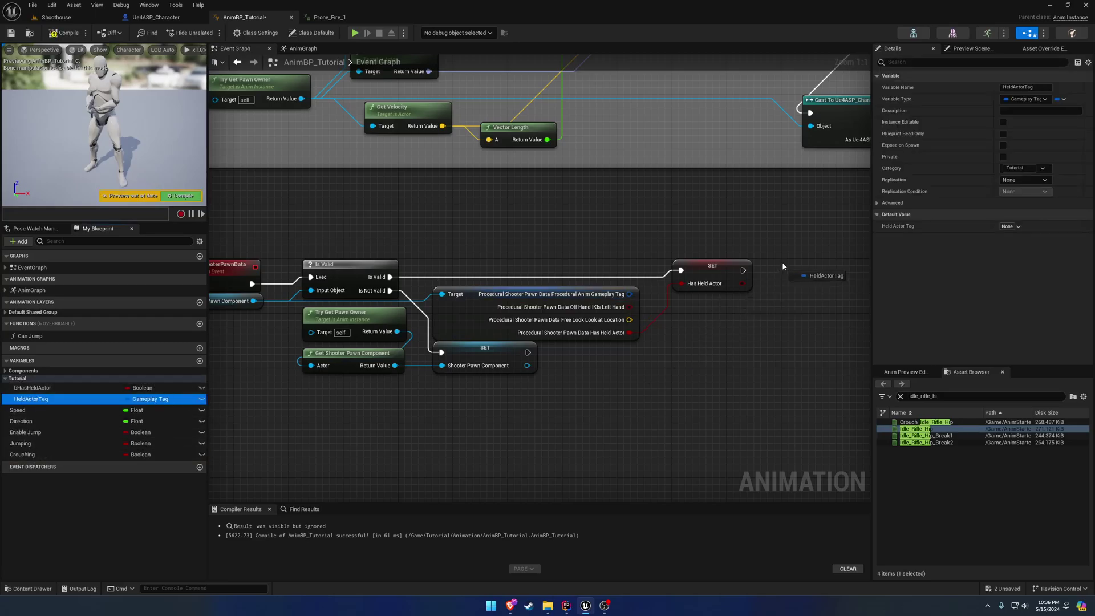
Set HeldActorTag after the Has Held Actor setter, feeding it the Procedural Anim Gameplay Tag output, and save the blueprint
left_click_drag(783, 265, 742, 270)
left_click(804, 288)
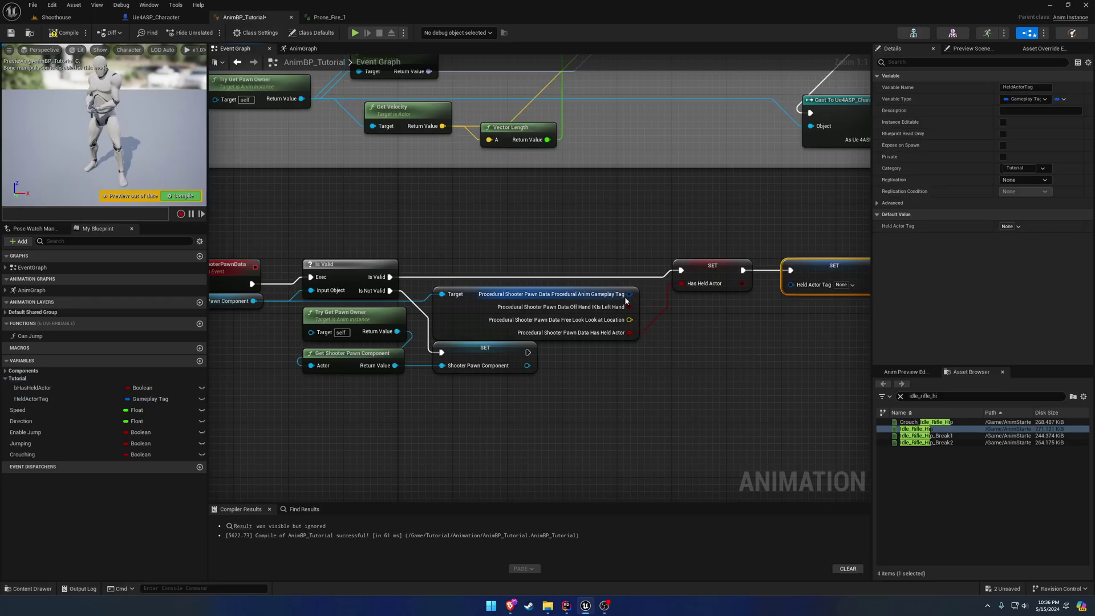
left_click_drag(628, 294, 799, 286)
right_click_drag(807, 275, 650, 271)
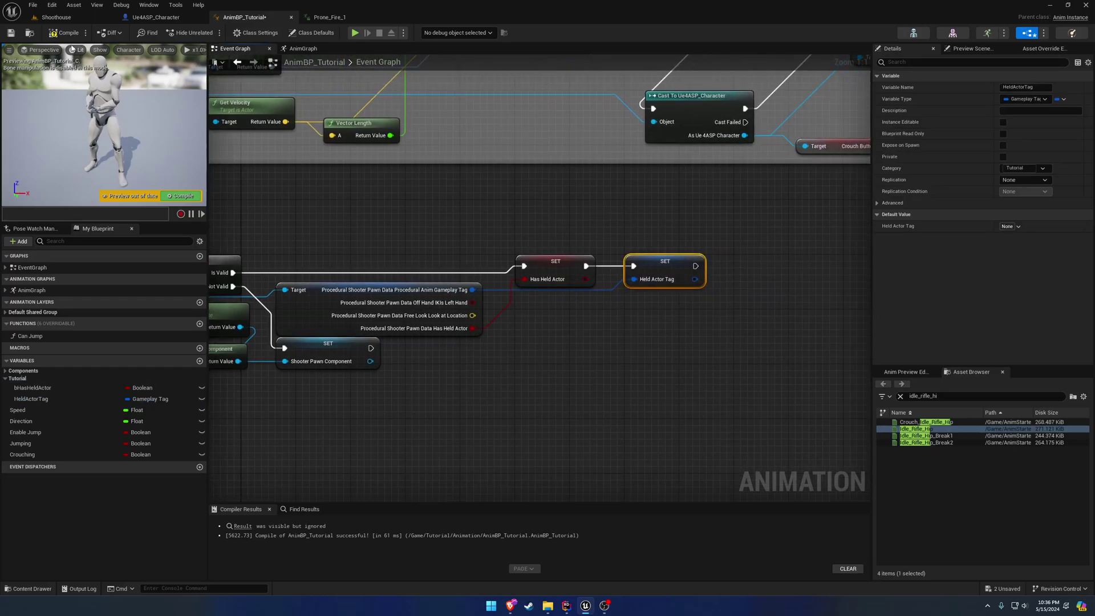
left_click(11, 32)
Play the Shoothouse level, switch to the firearm to test the tag-driven pose and stop the session
left_click(56, 17)
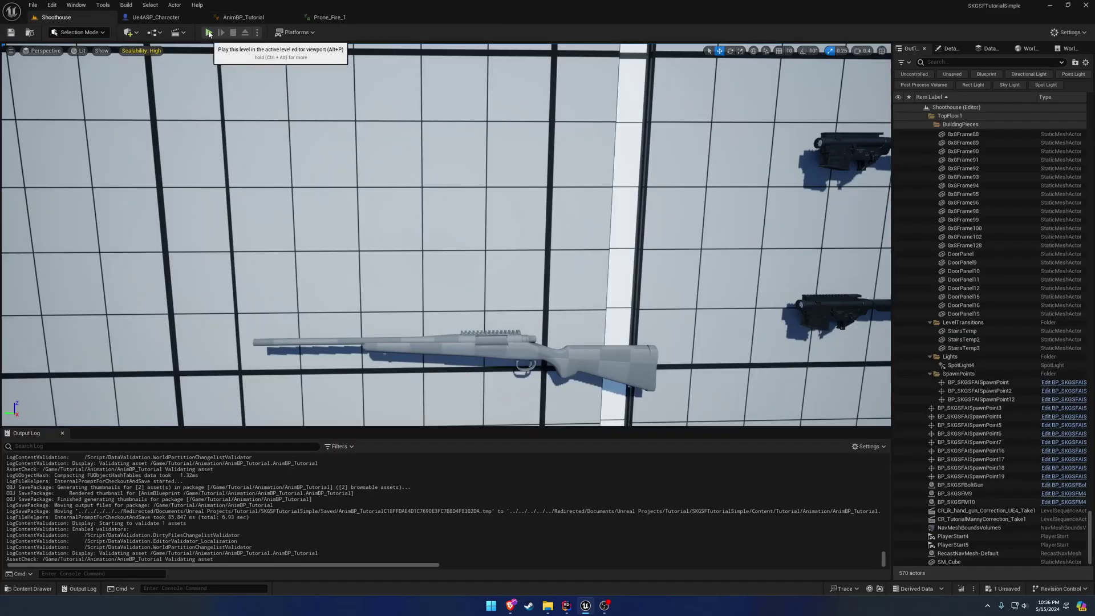
left_click(209, 32)
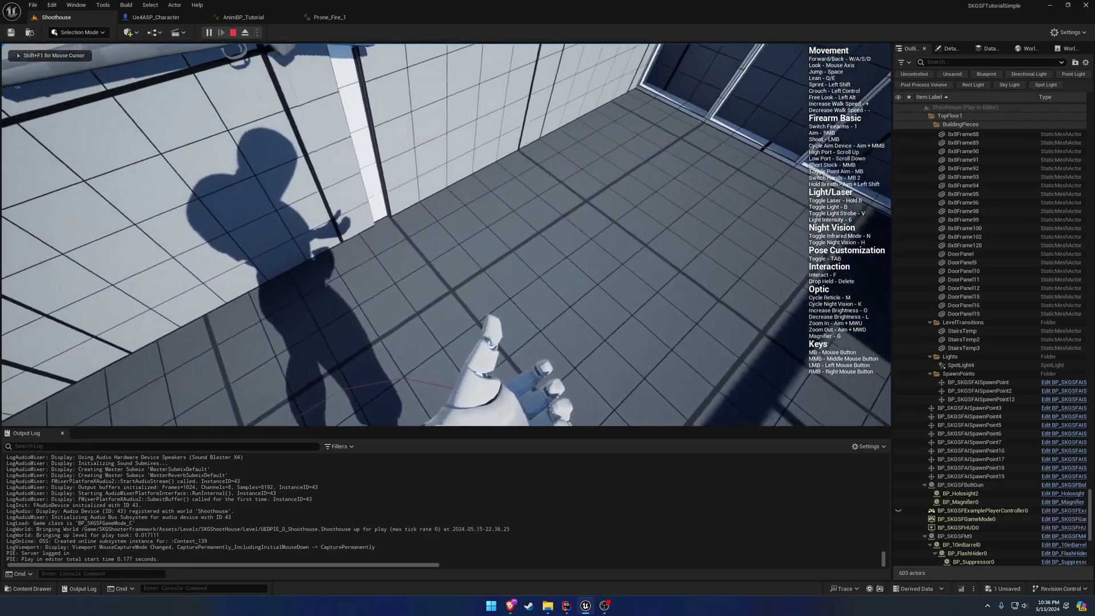
key("1")
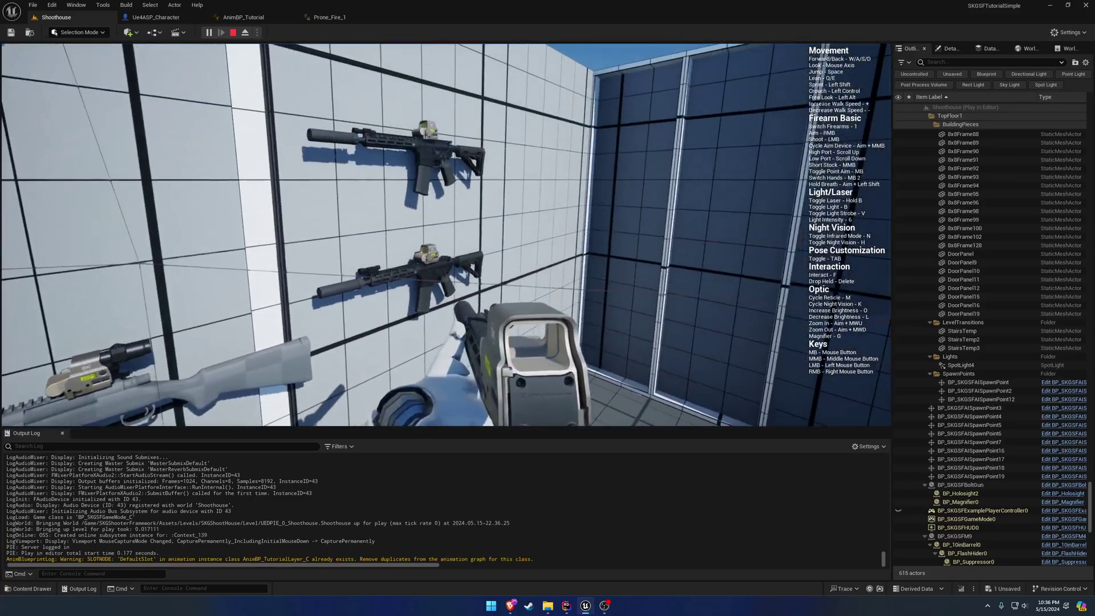
key("Escape")
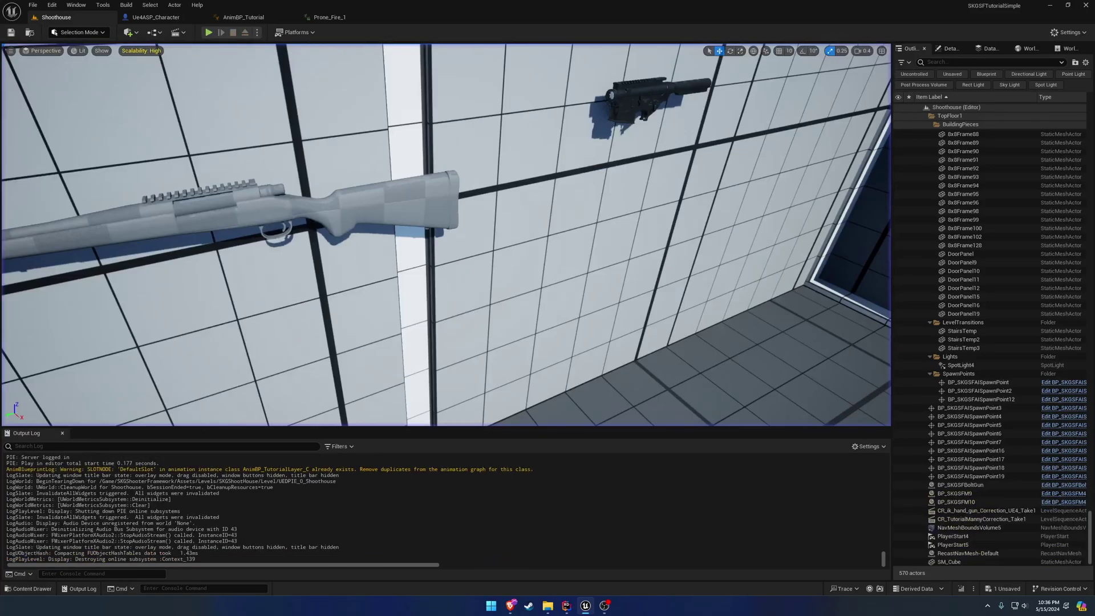
Return to AnimBP_Tutorial's AnimGraph and inspect the A_Tutorial_M4_Idle player feeding the Held Actor.M4 pose
left_click(243, 16)
left_click(306, 49)
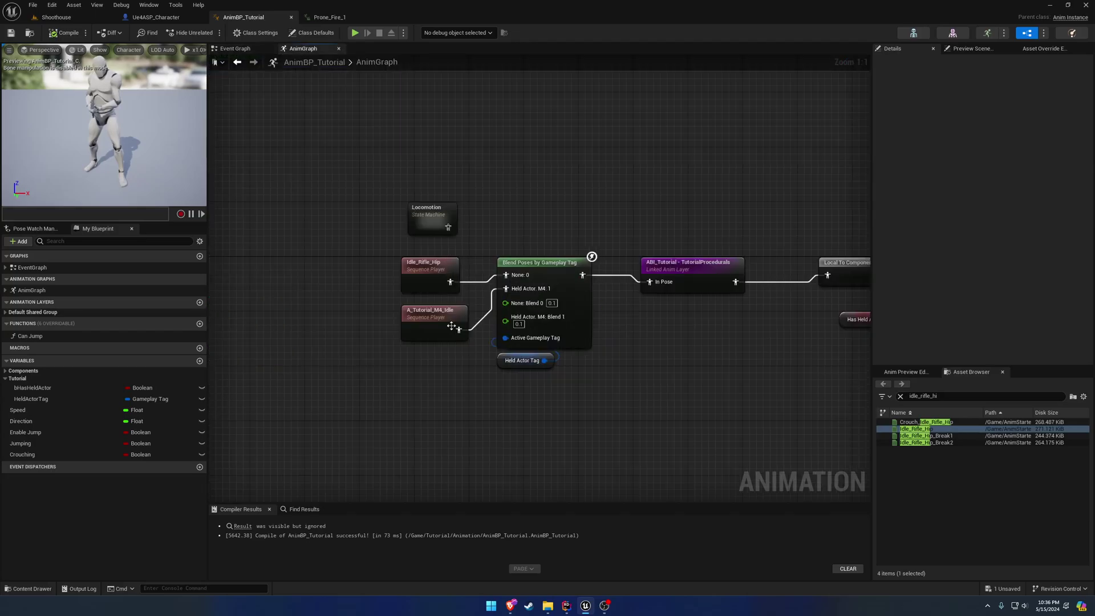
left_click(441, 321)
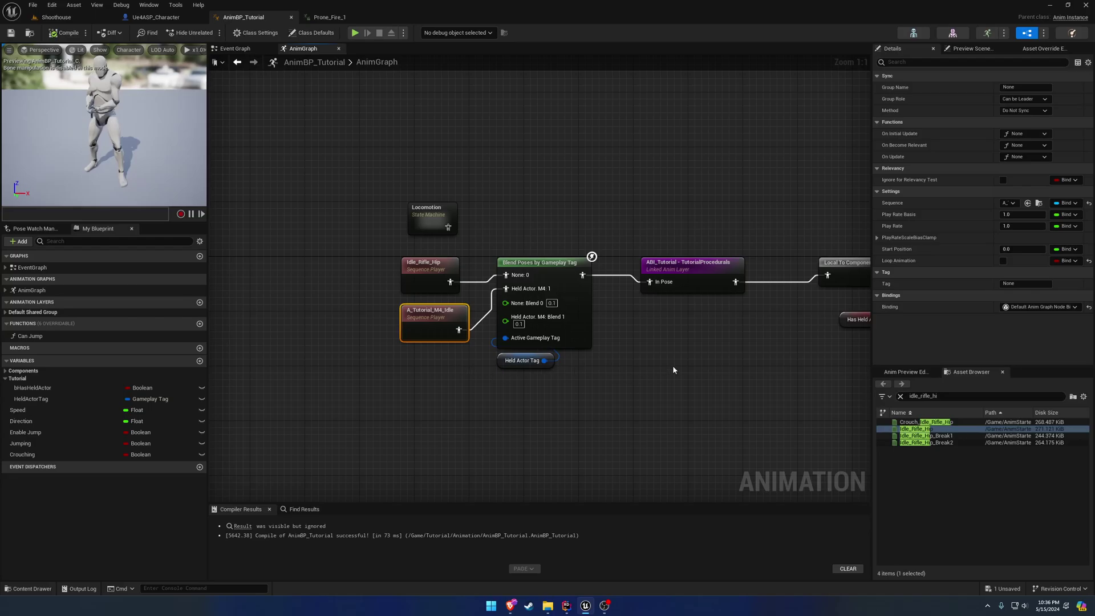
left_click(900, 396)
left_click(616, 359)
right_click_drag(633, 360, 604, 341)
Duplicate the E key event in Ue4ASP_Character's Event Graph into the empty area beside the lean logic
left_click(166, 20)
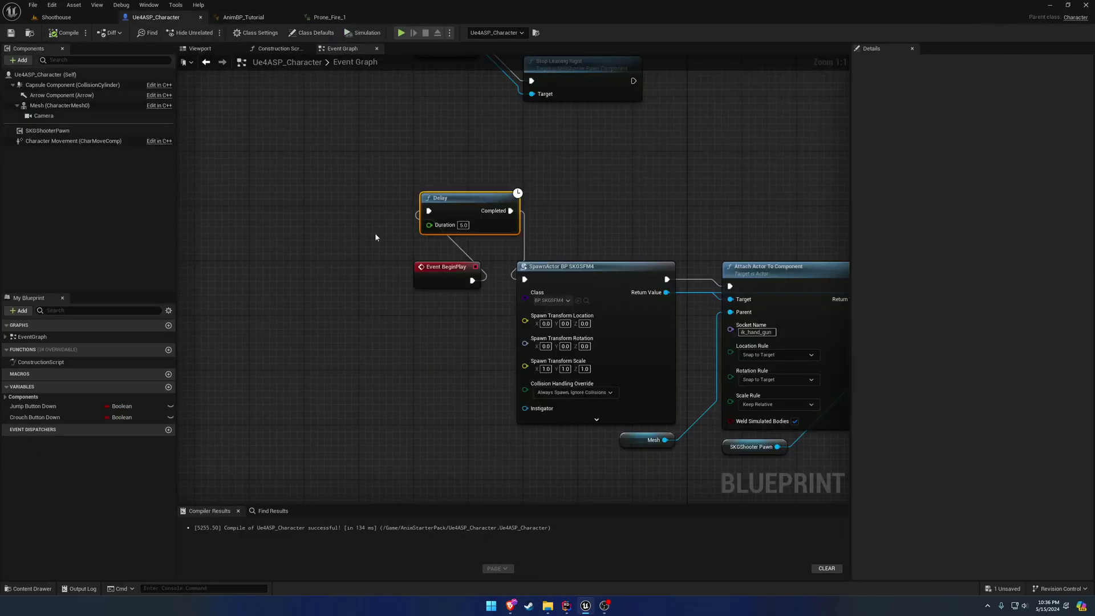
right_click_drag(308, 482, 403, 91)
scroll(447, 317, "down", 4)
right_click_drag(475, 314, 479, 311)
right_click_drag(474, 114, 468, 402)
scroll(480, 262, "up", 3)
left_click(475, 254)
key("ctrl+c")
right_click_drag(251, 265, 481, 256)
left_click(386, 249)
key("ctrl+v")
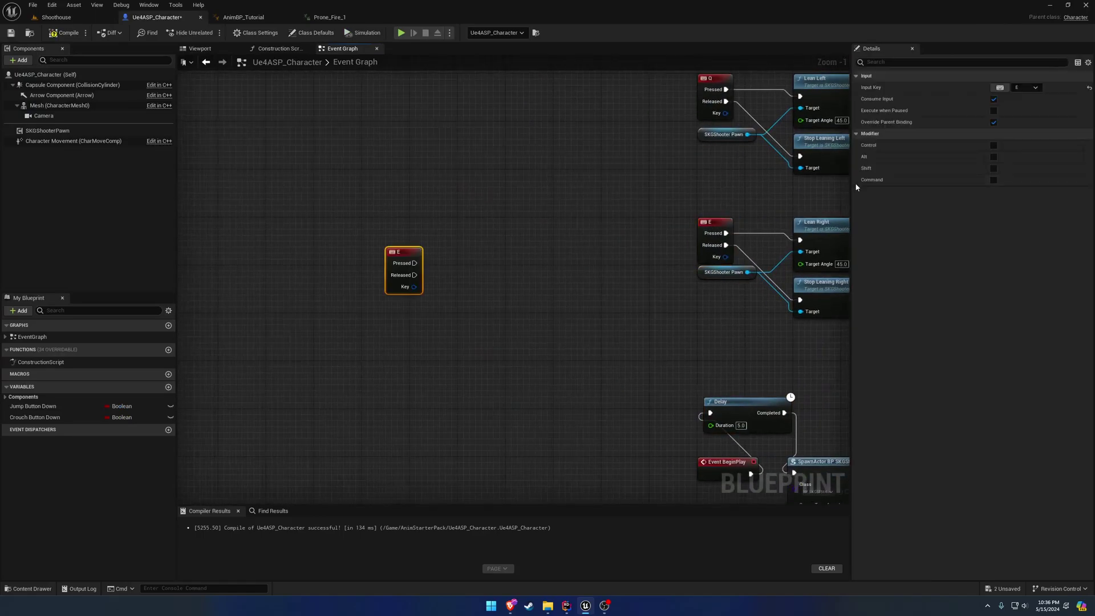
Change the duplicated key event's input key to Backspace and align it with the E event
left_click(999, 89)
key("BackSpace")
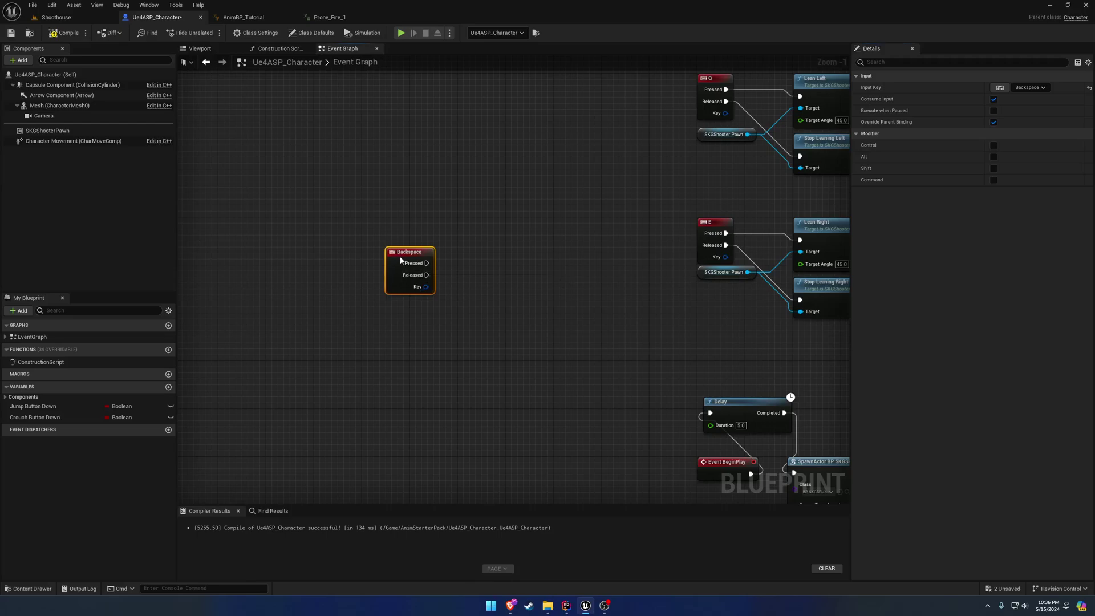
left_click_drag(401, 261, 377, 231)
Place a copy of the SKGShooter Pawn reference below the Backspace event and get its Held Actor
left_click(740, 294)
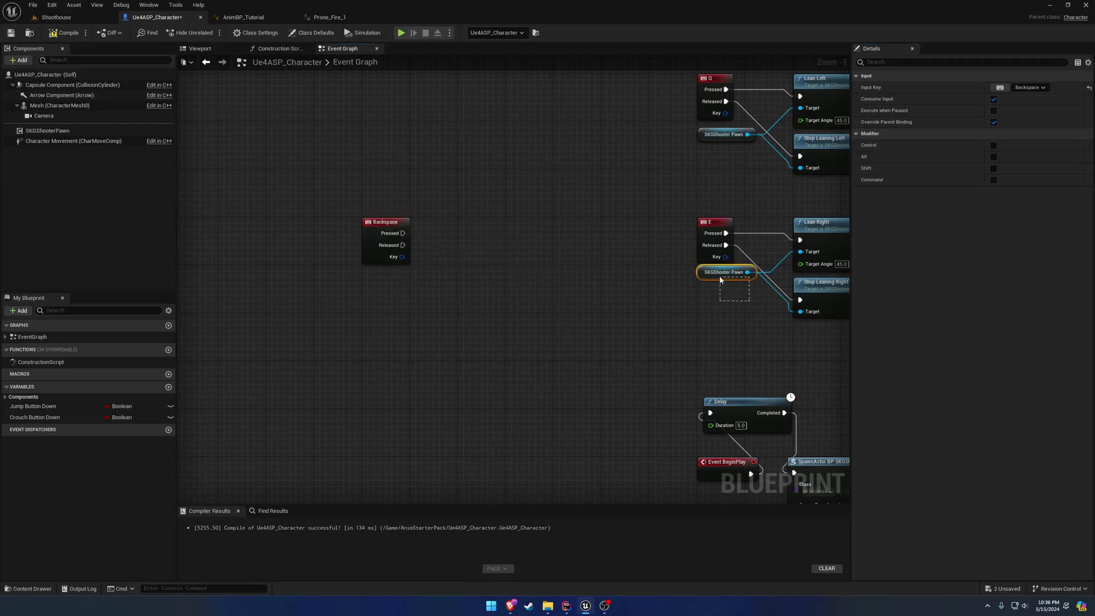
left_click_drag(719, 279, 720, 279)
key("ctrl+c")
key("ctrl+v")
scroll(413, 280, "up", 1)
left_click_drag(409, 278, 445, 281)
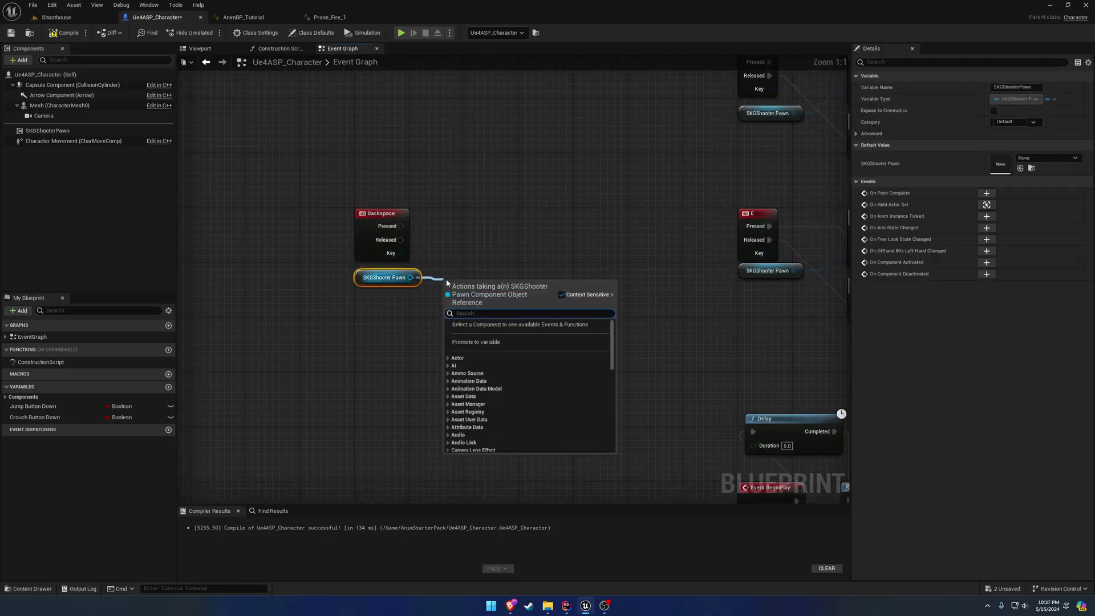
type("held actor")
key("Return")
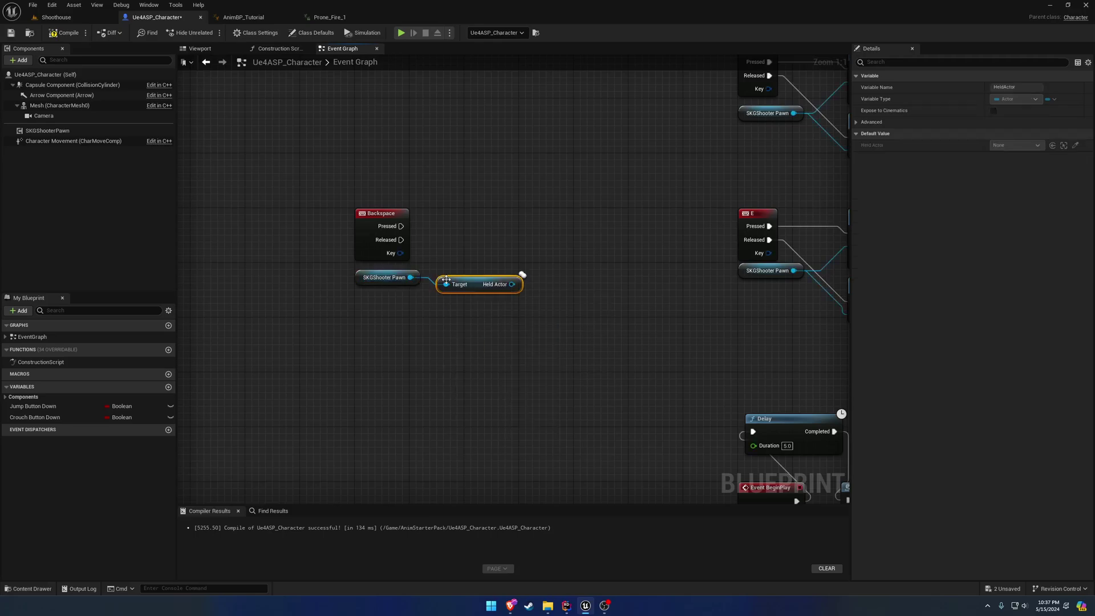
Add an Is Valid check on the Held Actor, driven by the Backspace event's Pressed output and aligned beside it
left_click_drag(446, 280, 400, 225)
type("valid")
left_click(488, 348)
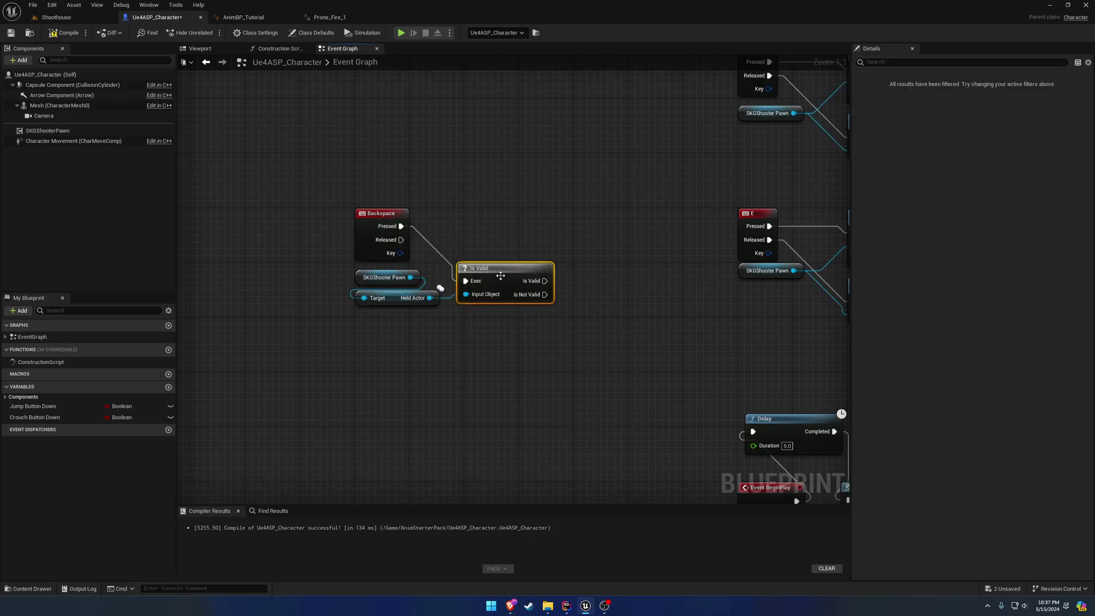
left_click_drag(500, 276, 507, 221)
Add a Detach From Actor call on the Held Actor after Is Valid, and move the Backspace chain farther from the E event
left_click_drag(430, 298, 504, 288)
type("det")
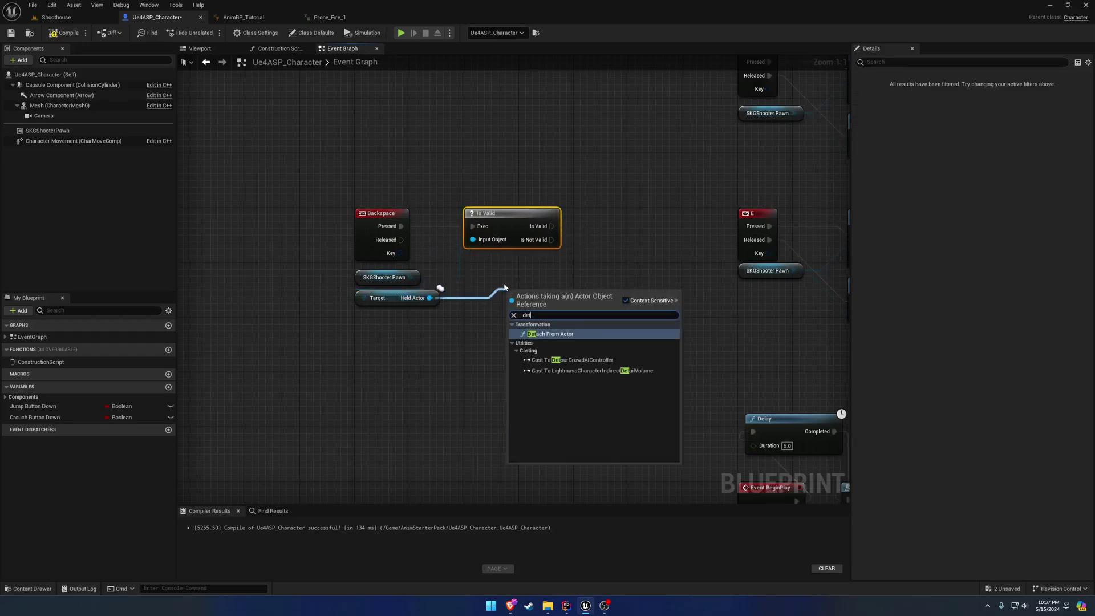
type("ach")
key("Return")
left_click_drag(551, 226, 623, 223)
left_click_drag(626, 386, 374, 236)
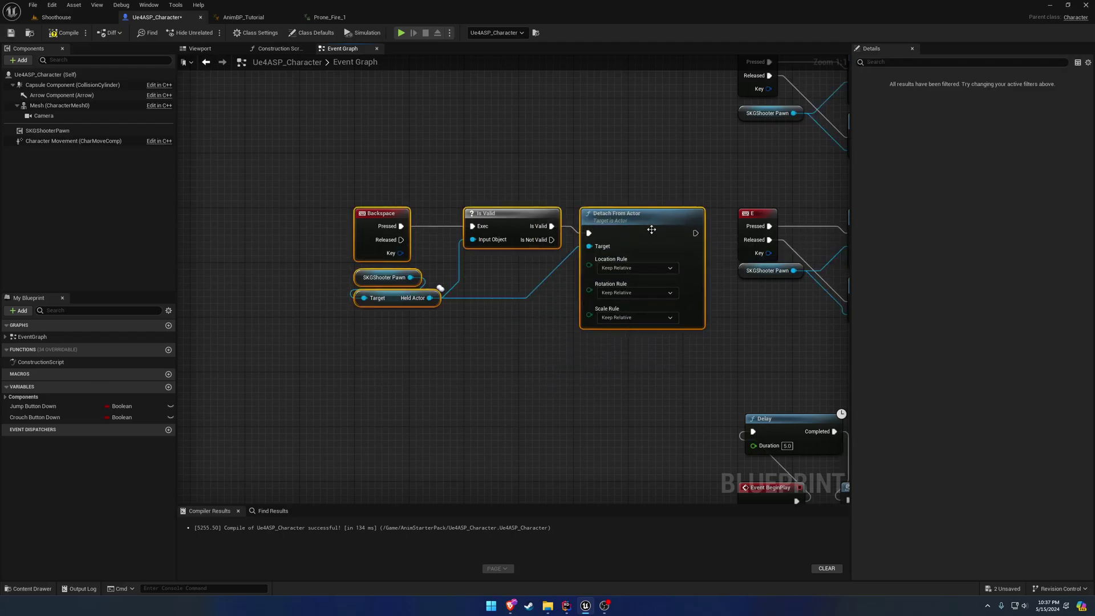
left_click_drag(650, 228, 506, 237)
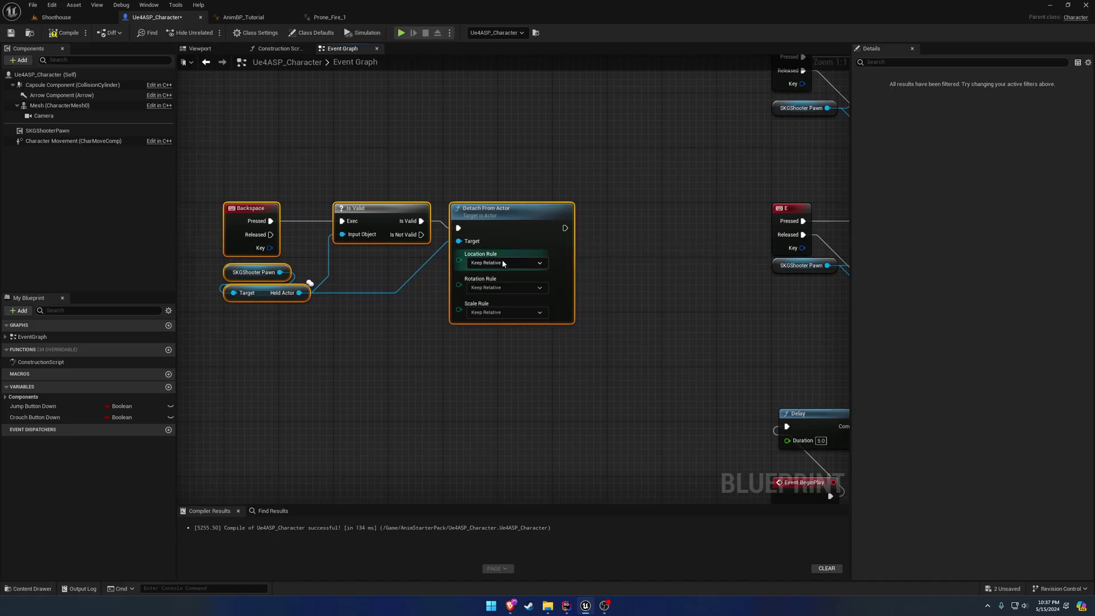
Set the Location, Rotation and Scale Rules of Detach From Actor to Keep World
left_click(503, 263)
left_click(502, 277)
left_click(504, 287)
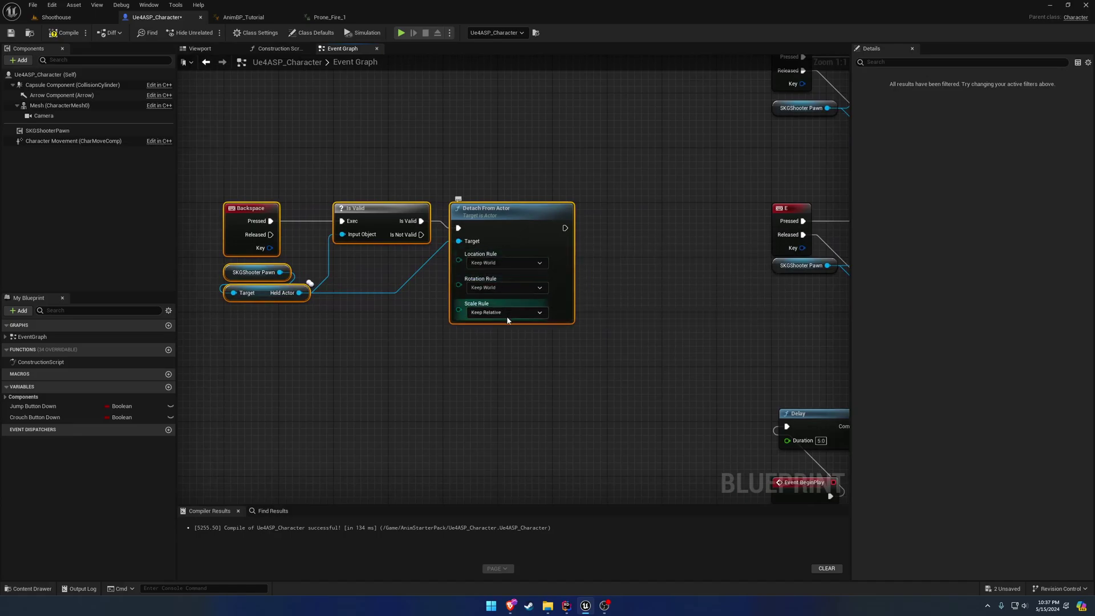
left_click(504, 312)
left_click(496, 339)
Call Clear Held Actor on a duplicated SKGShooter Pawn reference after the detach, and compile and save the character blueprint
mouse_move(285, 275)
right_mouse_down()
mouse_move(216, 293)
mouse_move(280, 292)
right_mouse_up()
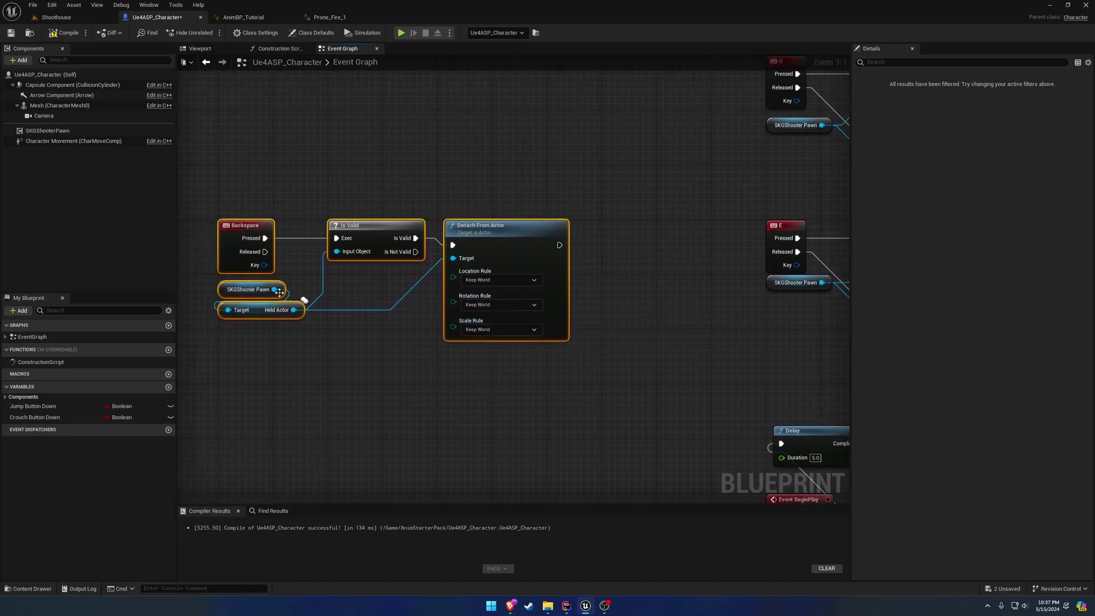
left_click(278, 291)
key("ctrl+d")
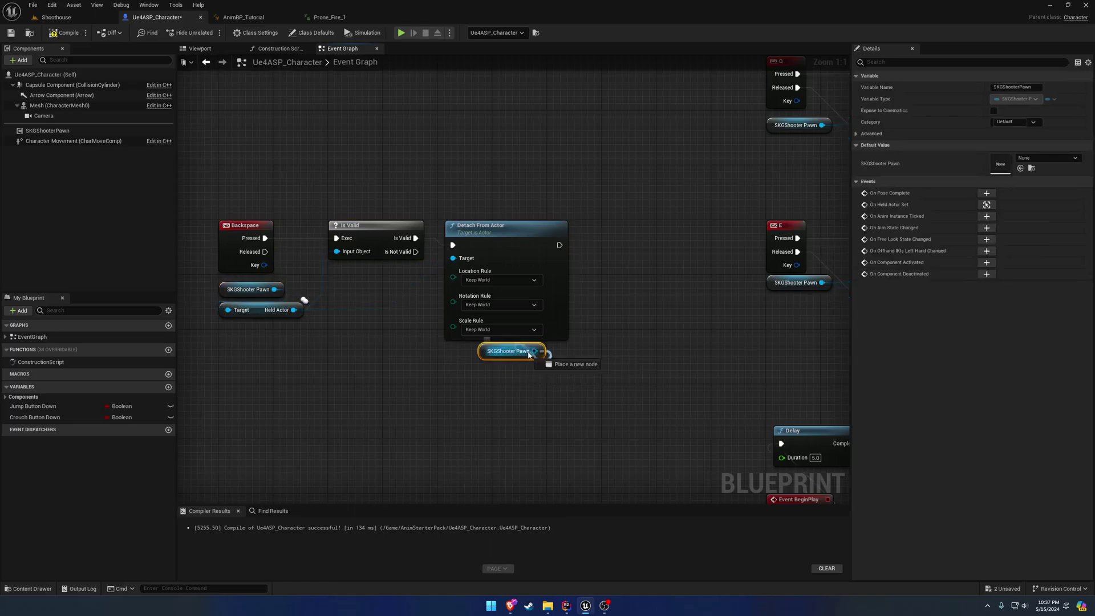
left_click_drag(534, 351, 560, 245)
type("clear")
key("Return")
left_click_drag(482, 351, 506, 350)
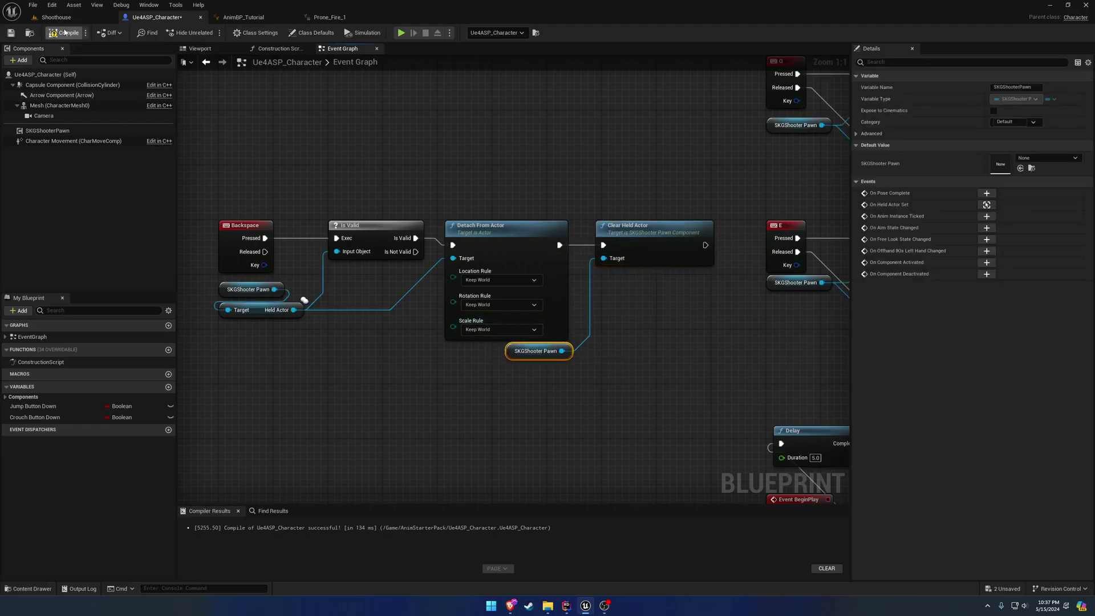
left_click(66, 33)
left_click(11, 33)
Set the Delay duration after Event BeginPlay to 2.0 and save the character blueprint
right_click_drag(652, 117, 446, 253)
right_click_drag(723, 171, 570, 344)
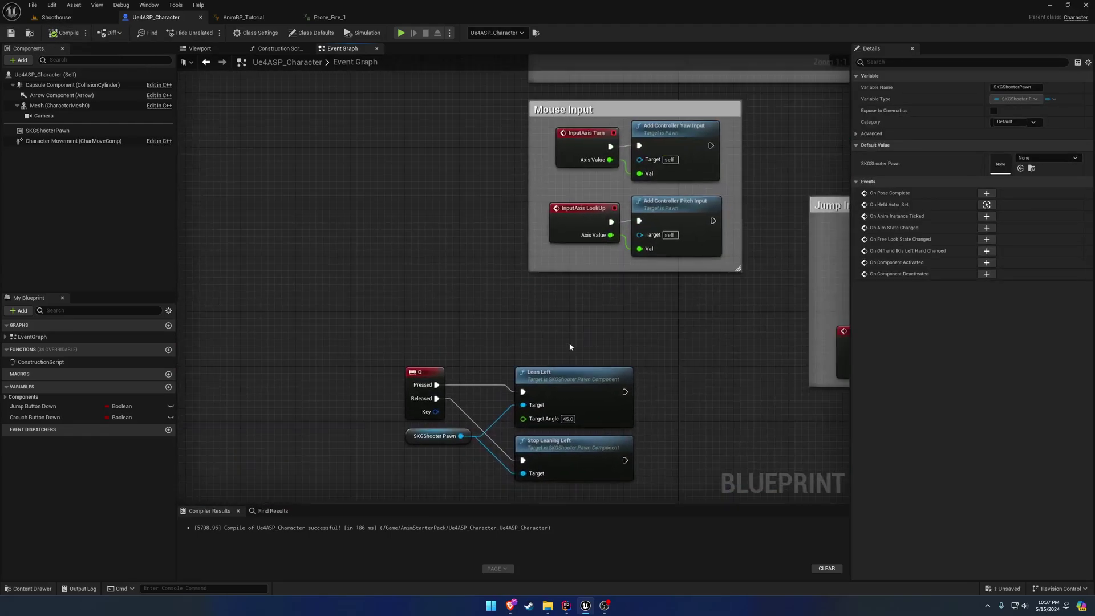
right_click_drag(721, 331, 556, 119)
right_click_drag(546, 363, 601, 105)
left_click(346, 325)
type("2")
left_click(250, 176)
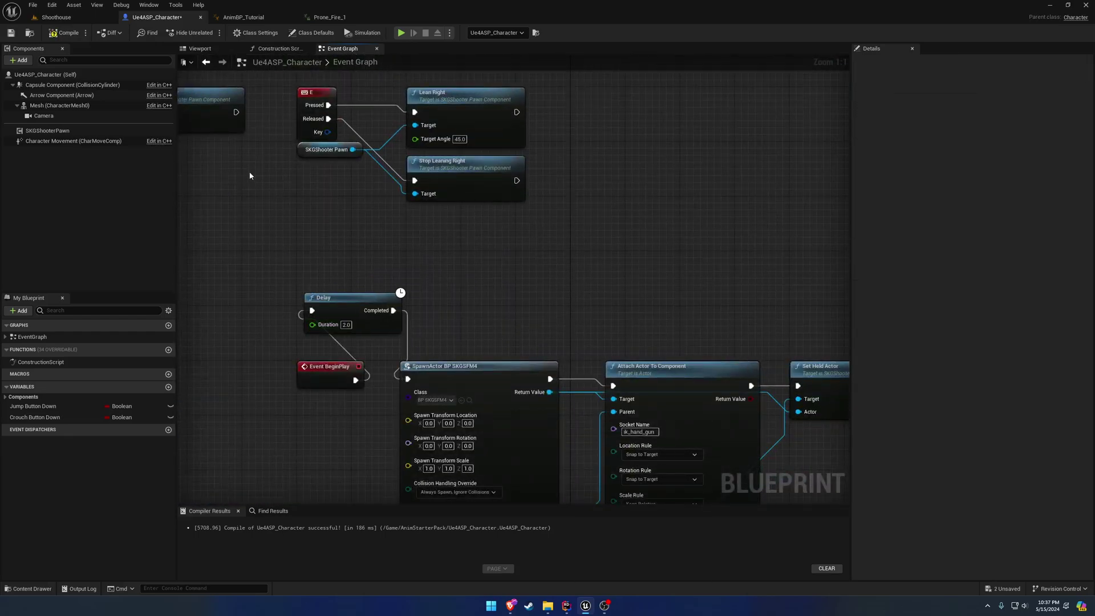
left_click(14, 33)
Play the Shoothouse level, test dropping the held weapon, and stop the play session
left_click(62, 18)
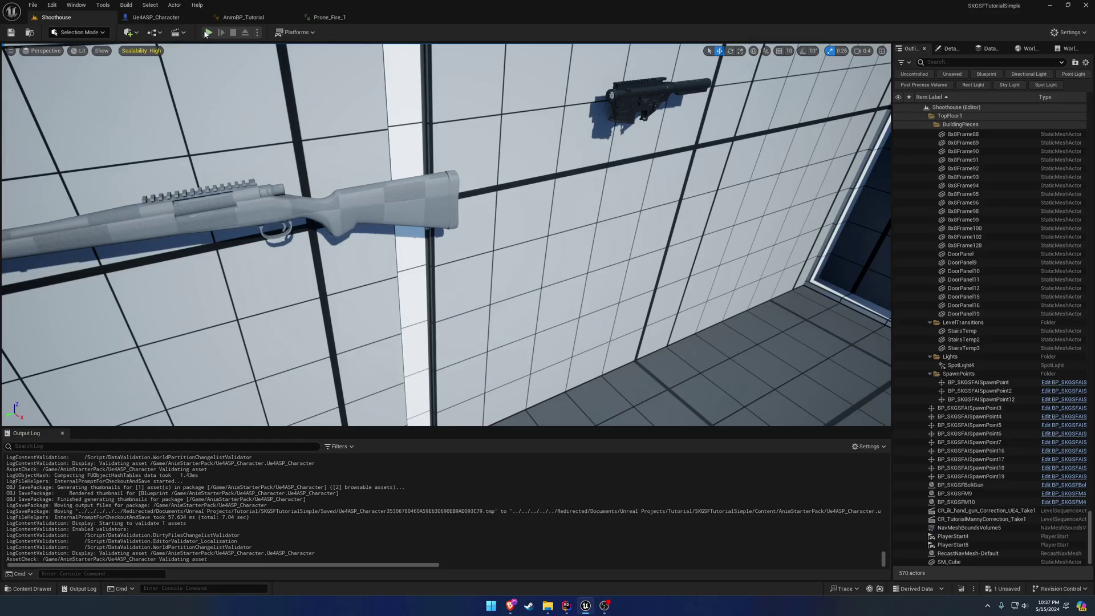
left_click(208, 33)
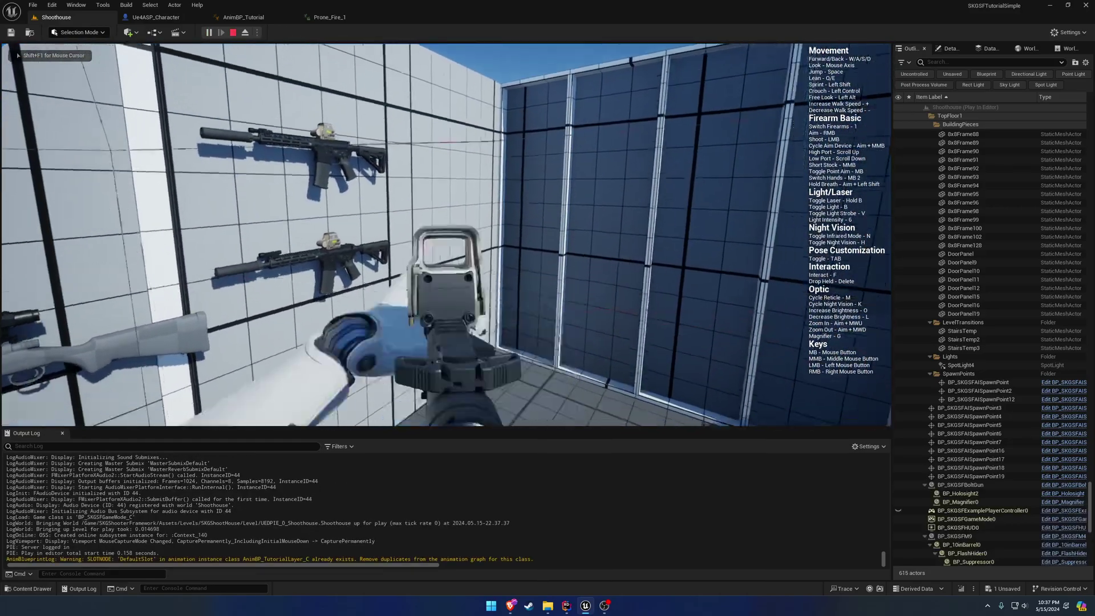
key("Delete")
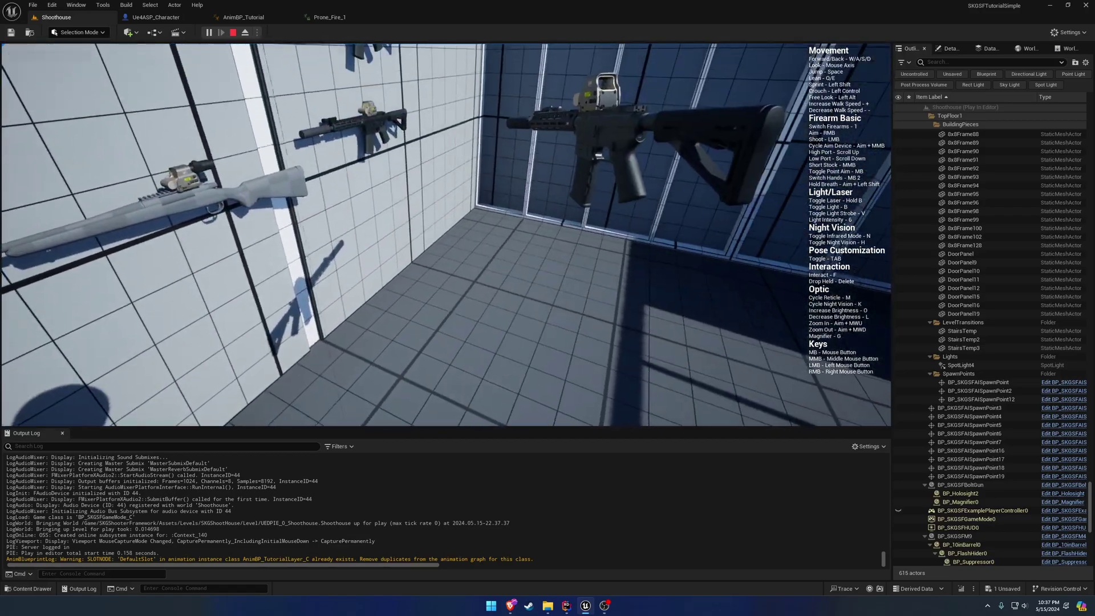
key("Escape")
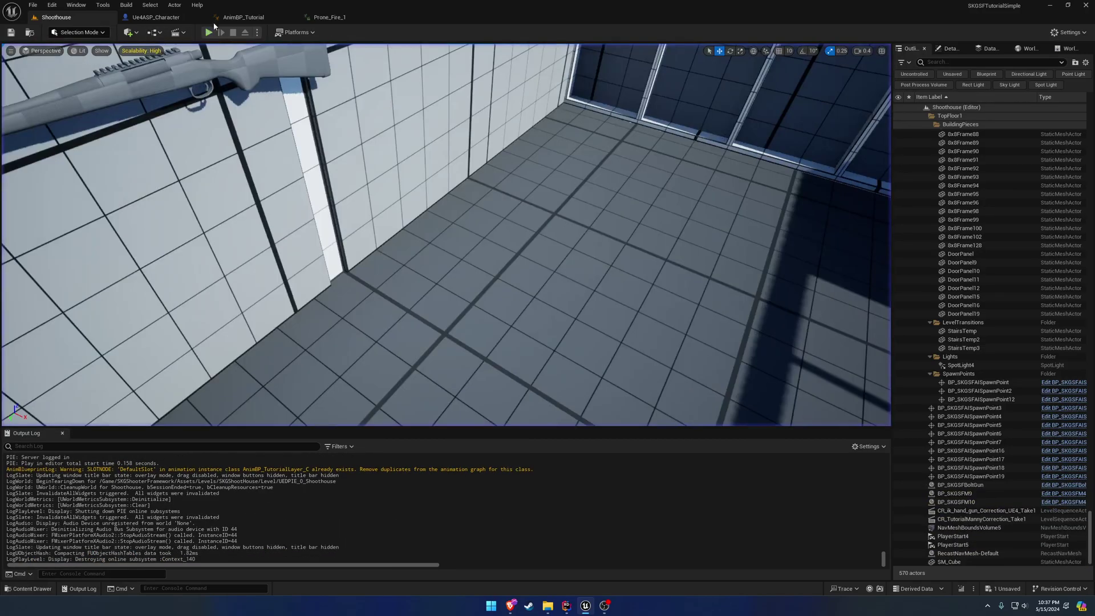
Review the Backspace drop logic in Ue4ASP_Character's Event Graph, from Is Valid through Clear Held Actor
left_click(162, 18)
right_click_drag(291, 242, 824, 316)
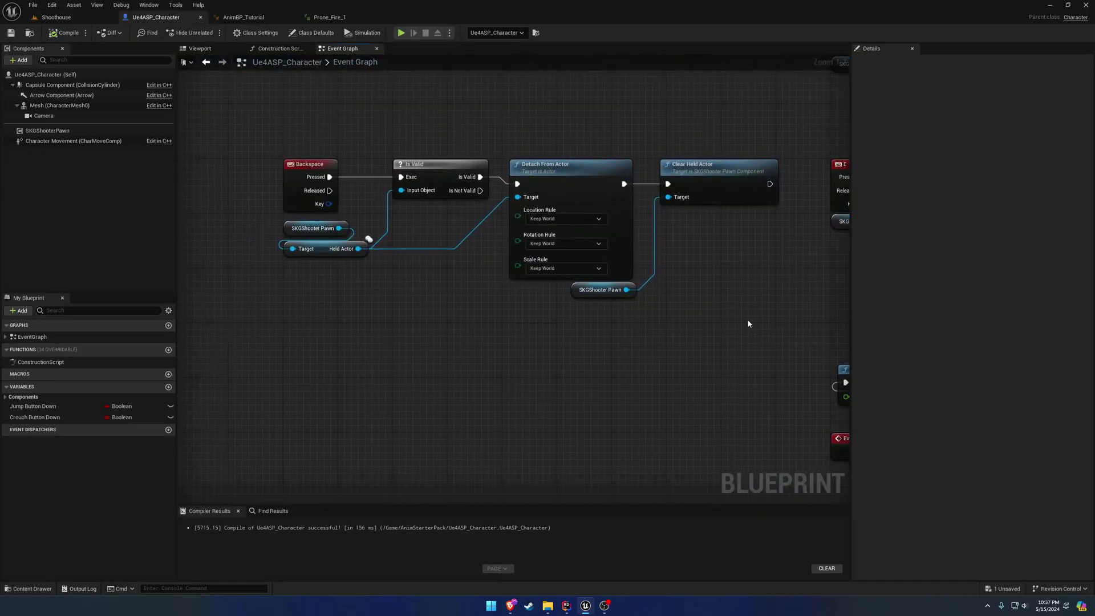
left_click_drag(733, 323, 308, 145)
left_click(411, 137)
right_click_drag(429, 128, 306, 105)
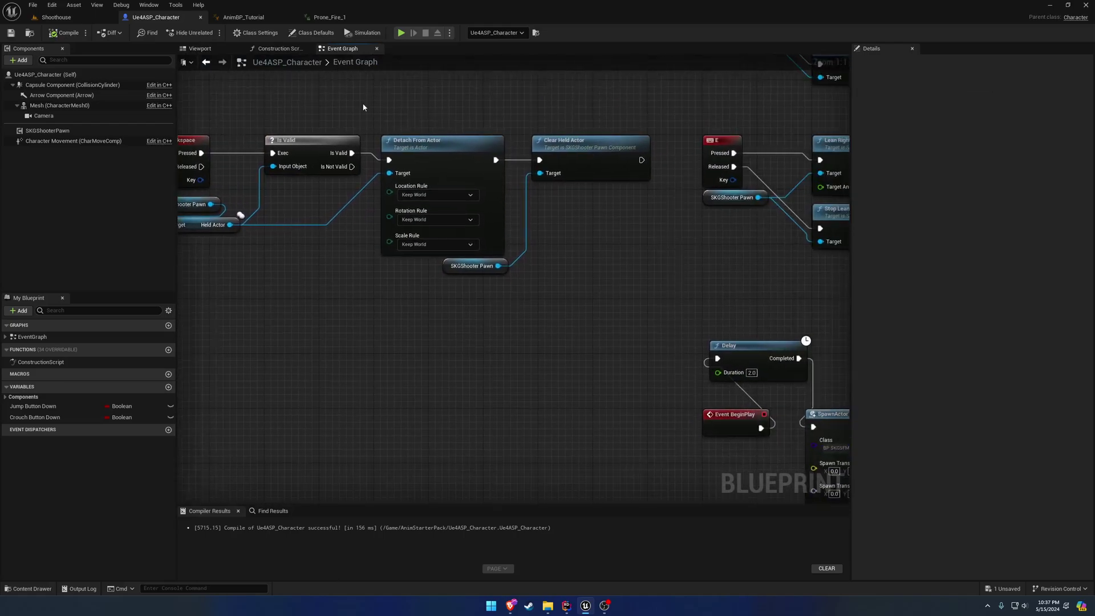
Close the Prone_Fire_1 asset and examine AnimBP_Tutorial's AnimGraph from the Locomotion and tag-blended idle poses to the Two Bone IK nodes
left_click(243, 17)
left_click(381, 17)
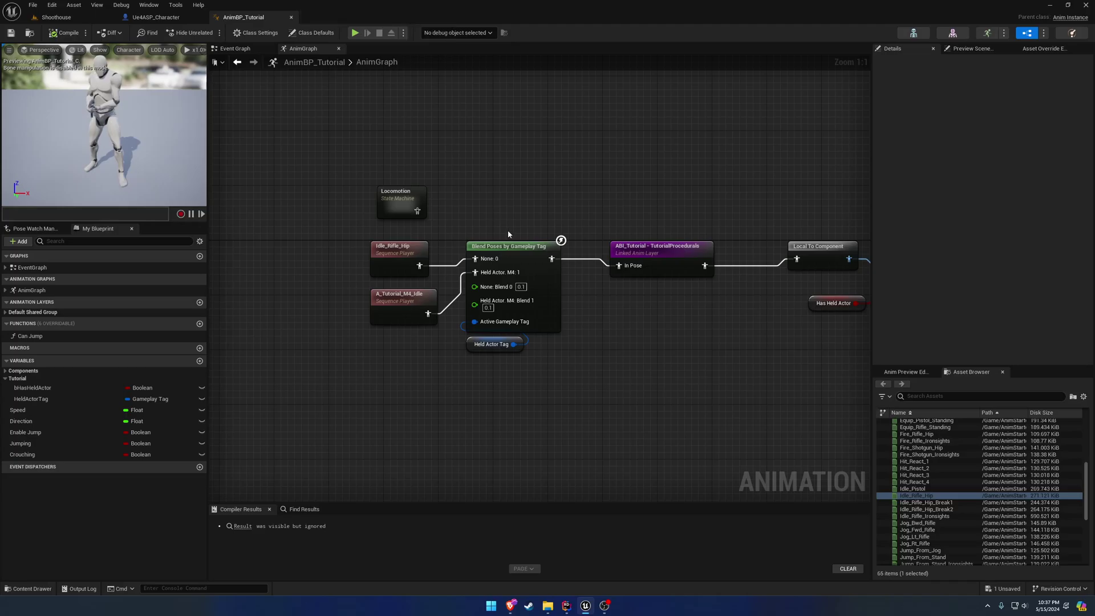
right_click_drag(502, 222, 118, 196)
right_click_drag(513, 256, 310, 246)
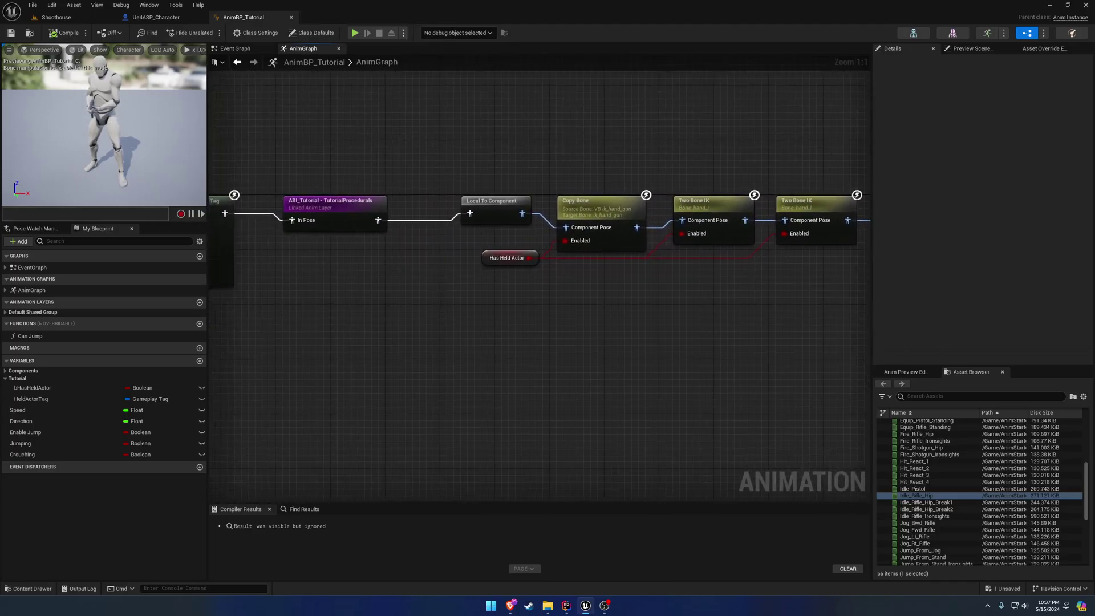
right_click_drag(212, 174, 435, 168)
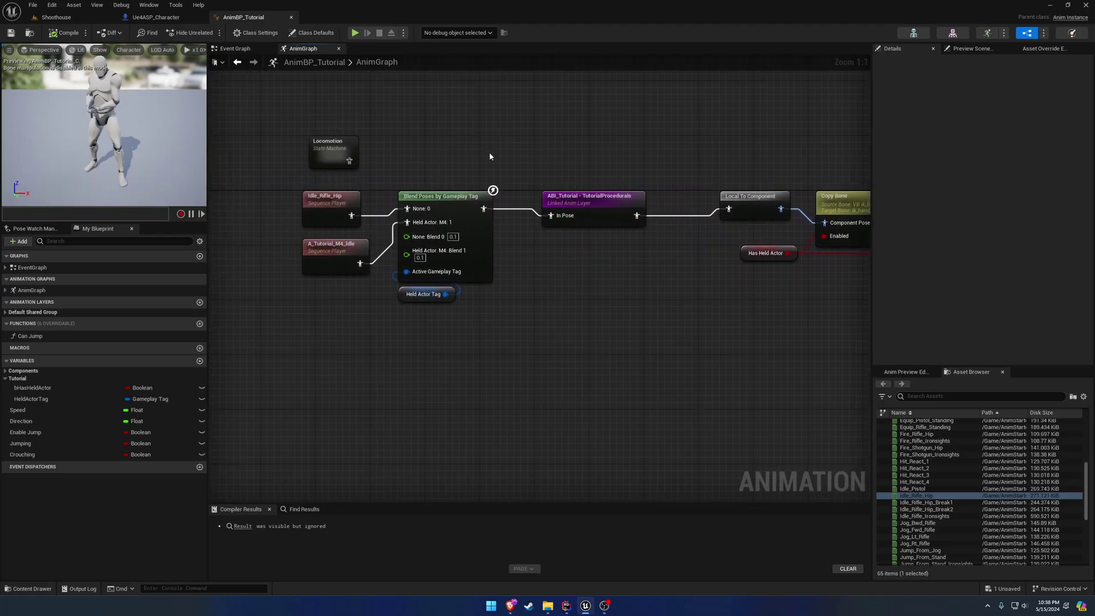
left_click_drag(419, 158, 282, 126)
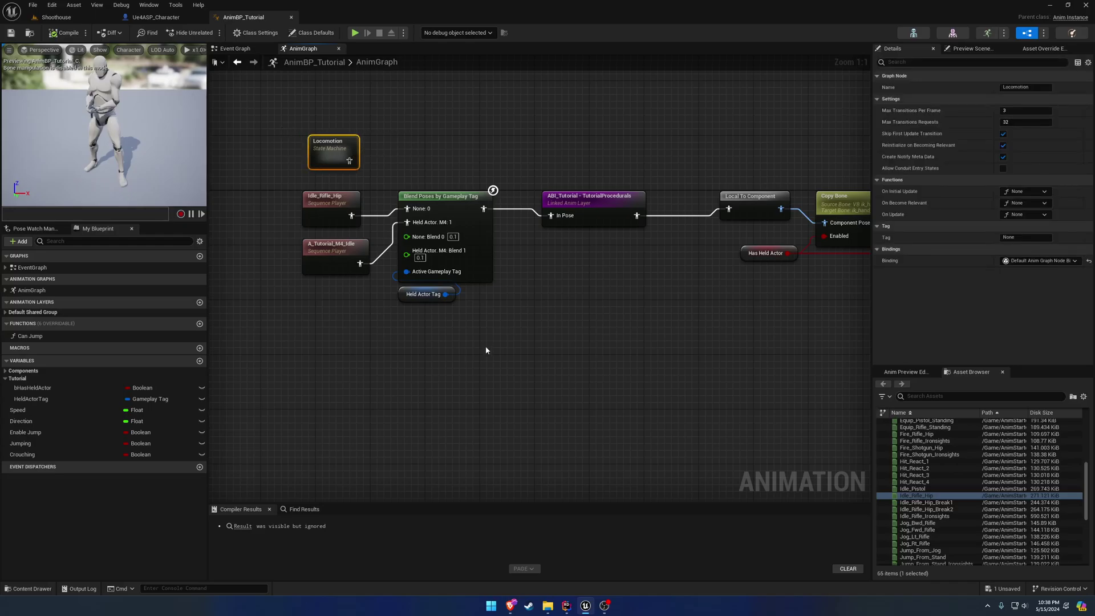
left_click_drag(288, 184, 484, 302)
left_click(566, 350)
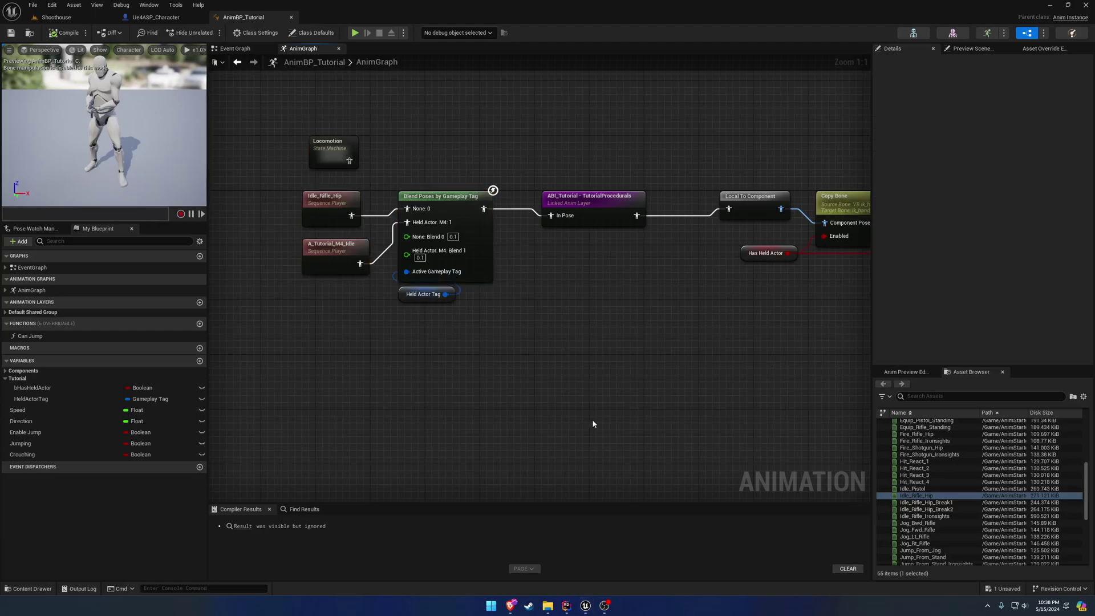